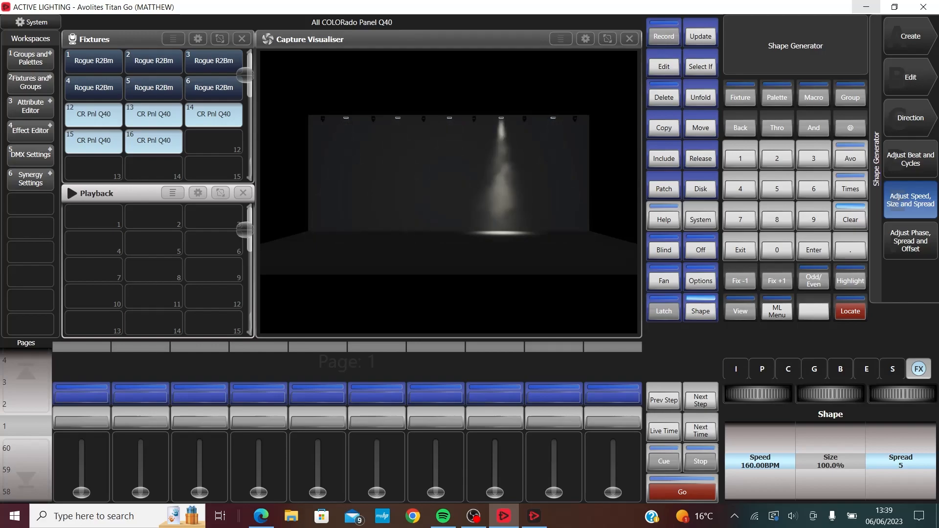
Step: Set the shape speed for the selected COLORado Panel Q40 fixtures to 180 BPM
left_click(760, 461)
type("180")
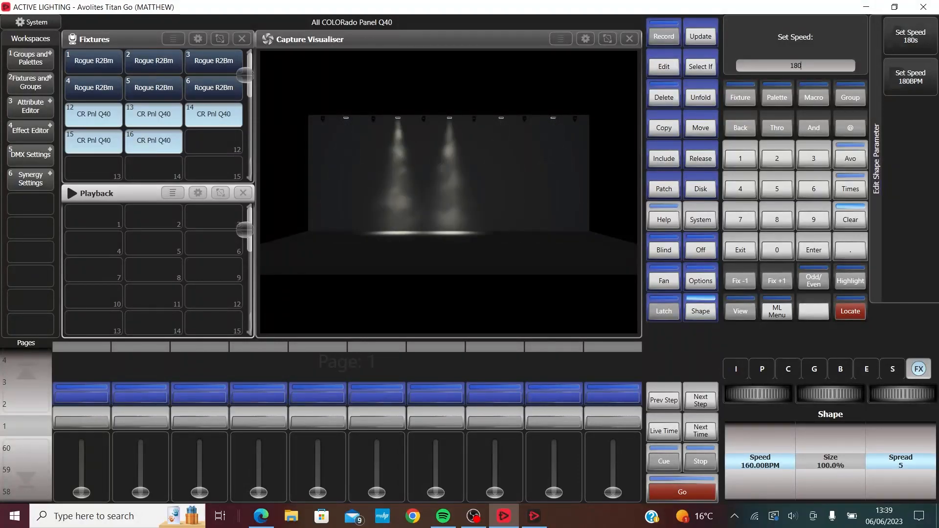
key("Return")
Step: Record the shape as a cue on the first playback handle using Channel record mode, and clear the programmer
left_click(664, 37)
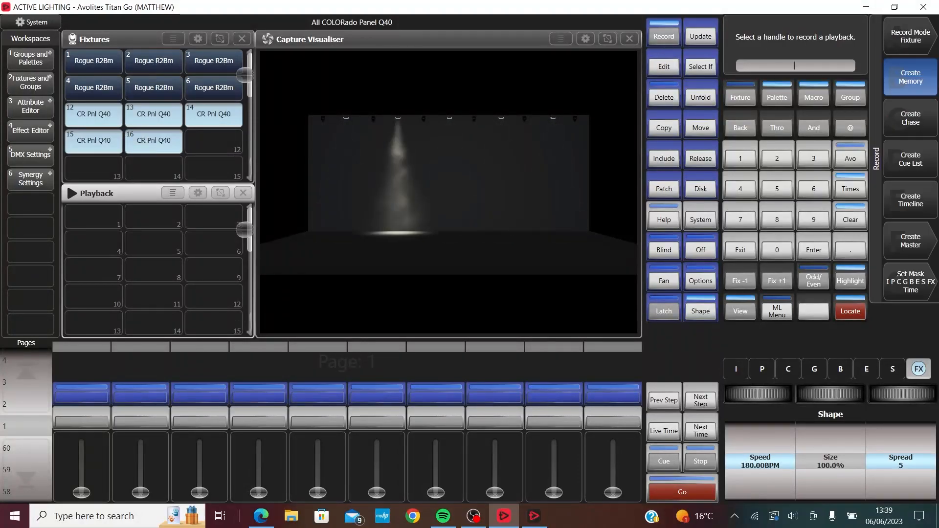
left_click(910, 36)
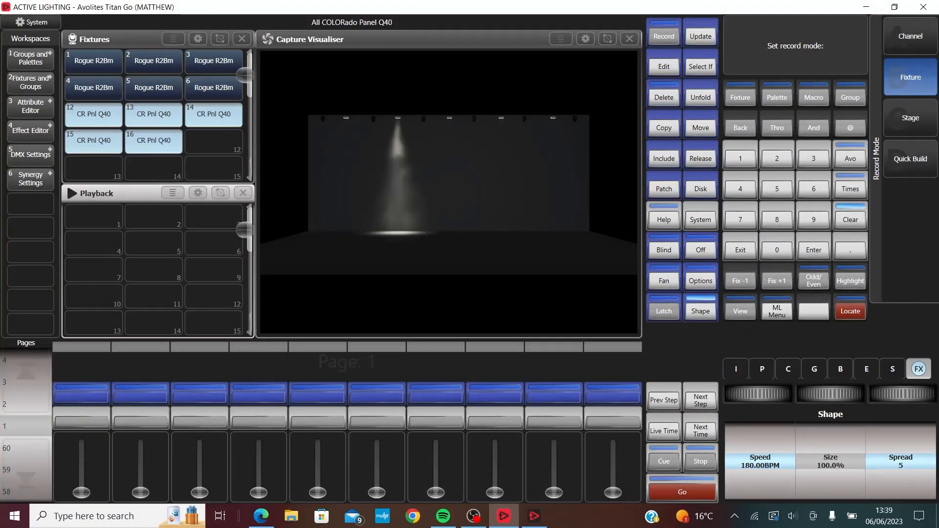
left_click(910, 36)
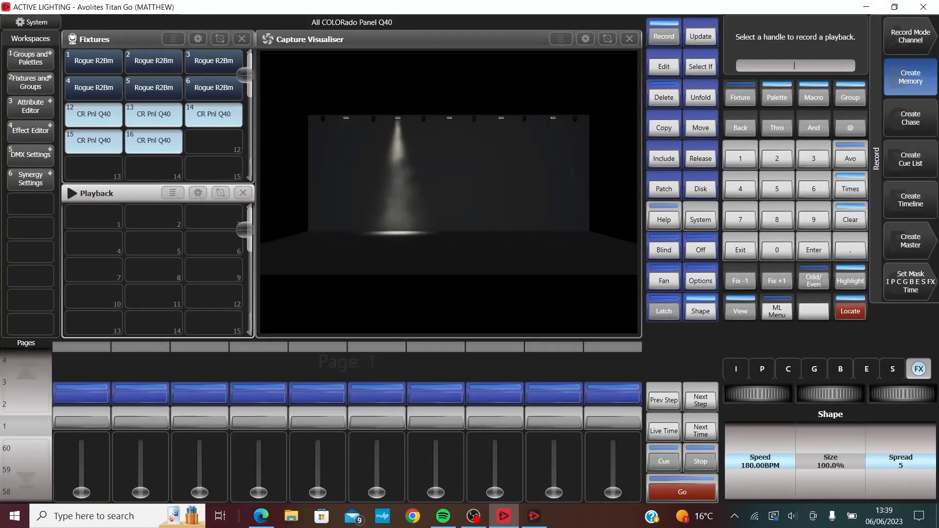
left_click(93, 216)
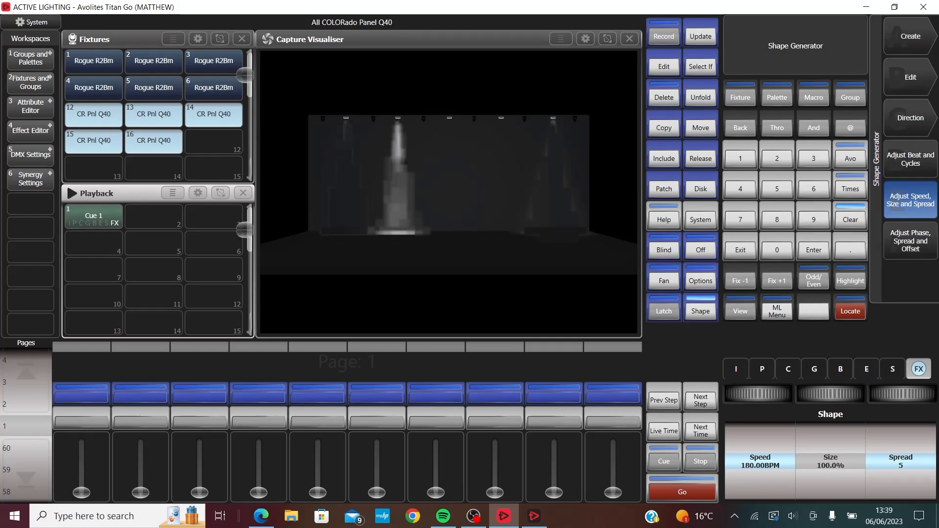
left_click(850, 220)
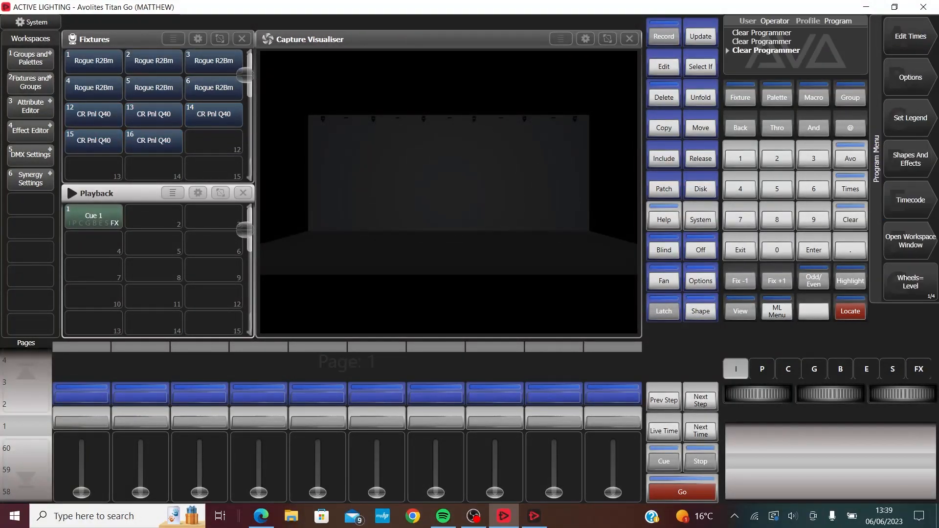
Step: Set the legend of the cue on the first playback handle to "Q40 D"
left_click(910, 119)
left_click(94, 216)
type("Q40 D")
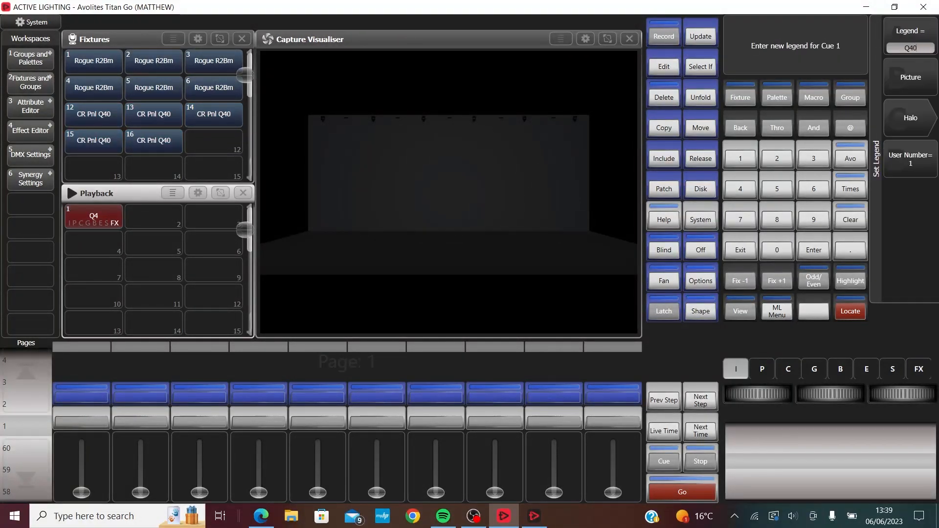
key("Return")
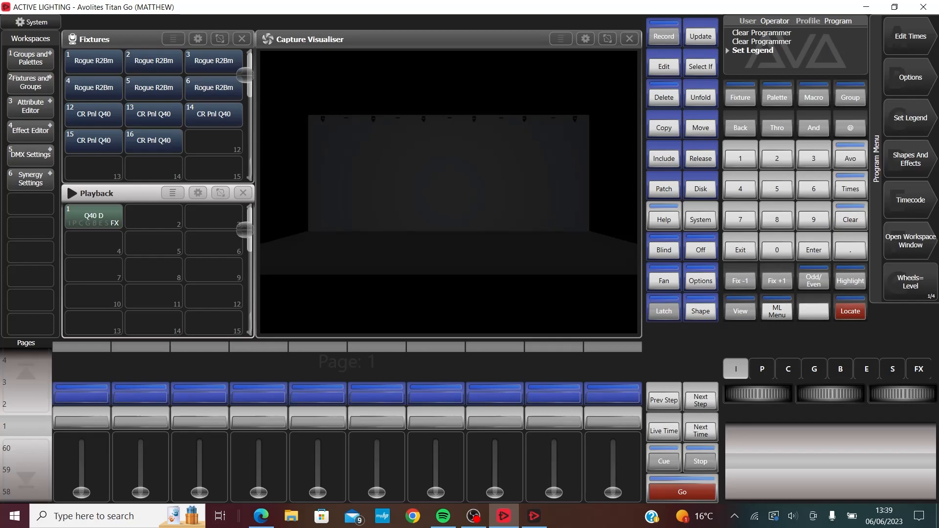
left_click(97, 225)
Step: Create a Rate 1 Master on the first playback fader and clear the programmer
left_click(664, 36)
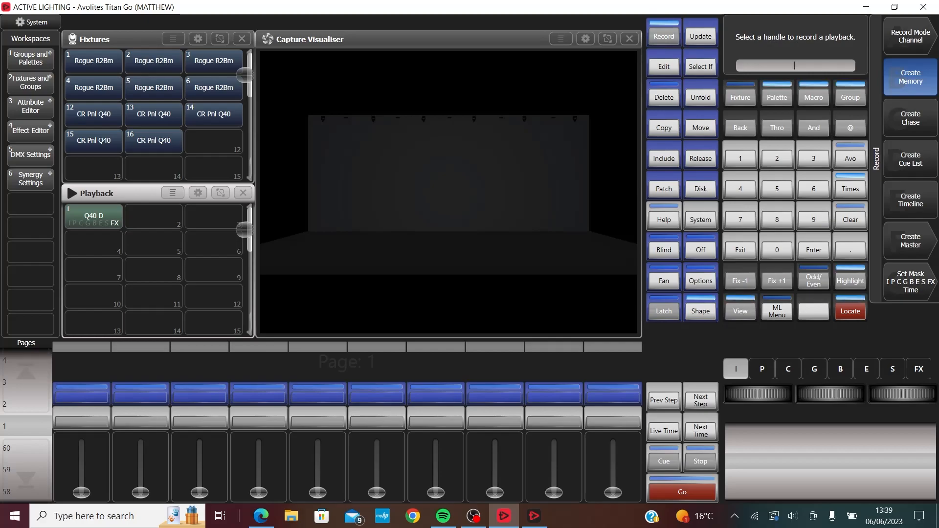
left_click(911, 240)
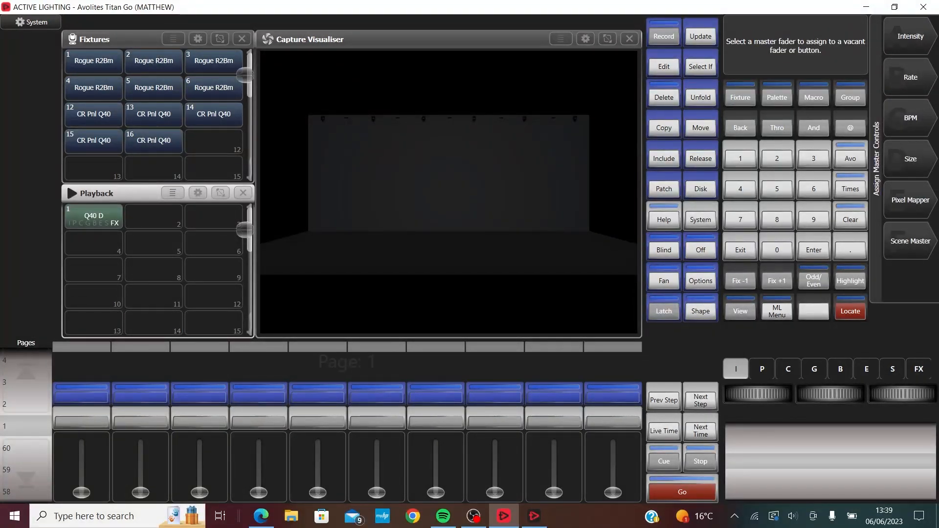
left_click(911, 77)
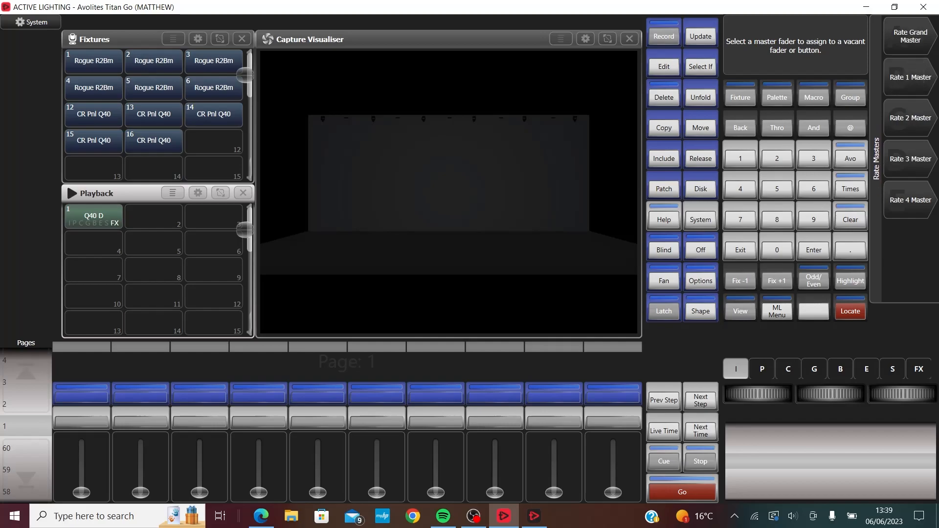
left_click(911, 77)
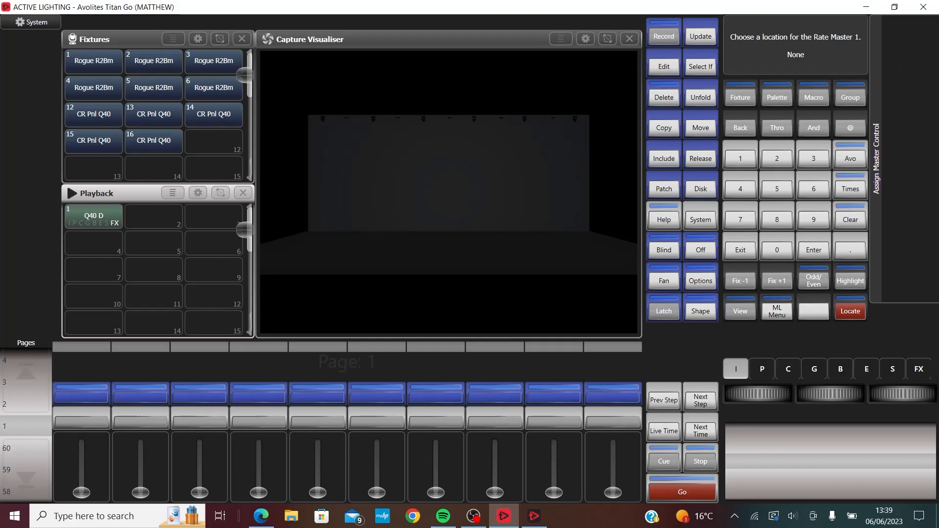
left_click(82, 396)
left_click(850, 219)
left_click(849, 219)
left_click(740, 249)
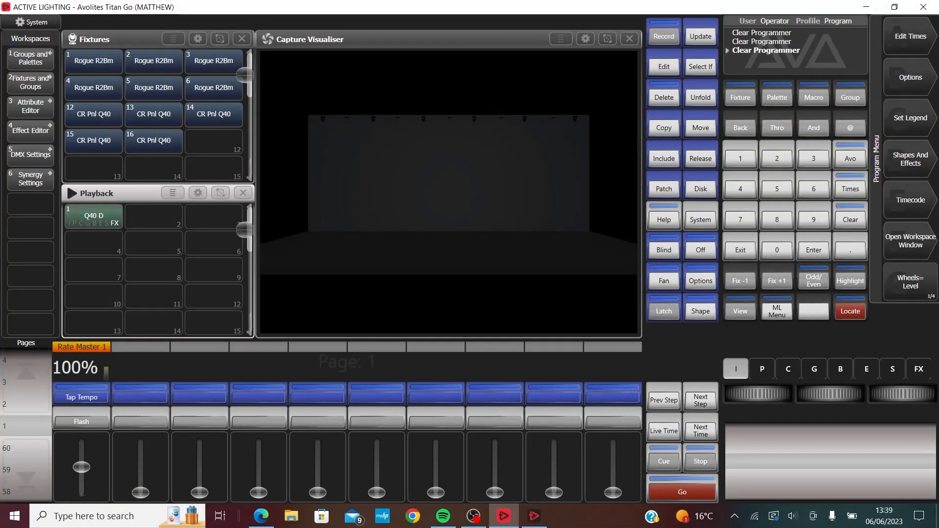
Step: Change the master scale option of Rate Master 1 and lower its fader to 0%
left_click(700, 281)
left_click(232, 225)
left_click(289, 251)
left_click(630, 193)
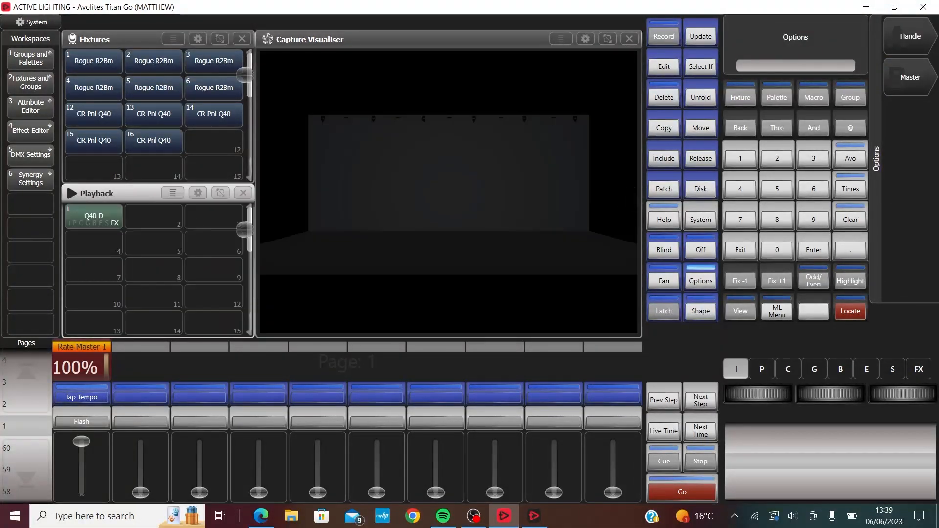
left_click(740, 250)
left_click_drag(81, 441, 81, 492)
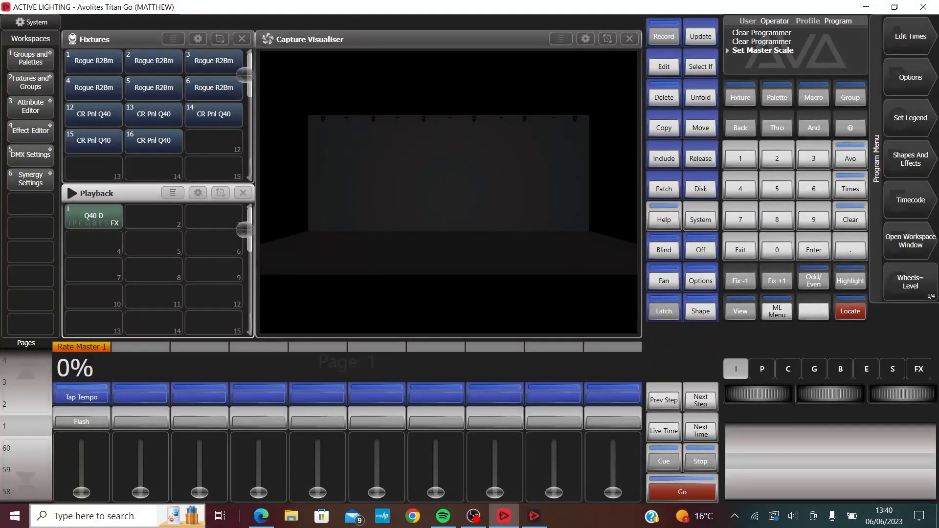
Step: Set Shape & Effect Speed to On Fader in the effects options of the Q40 D cue
left_click(701, 280)
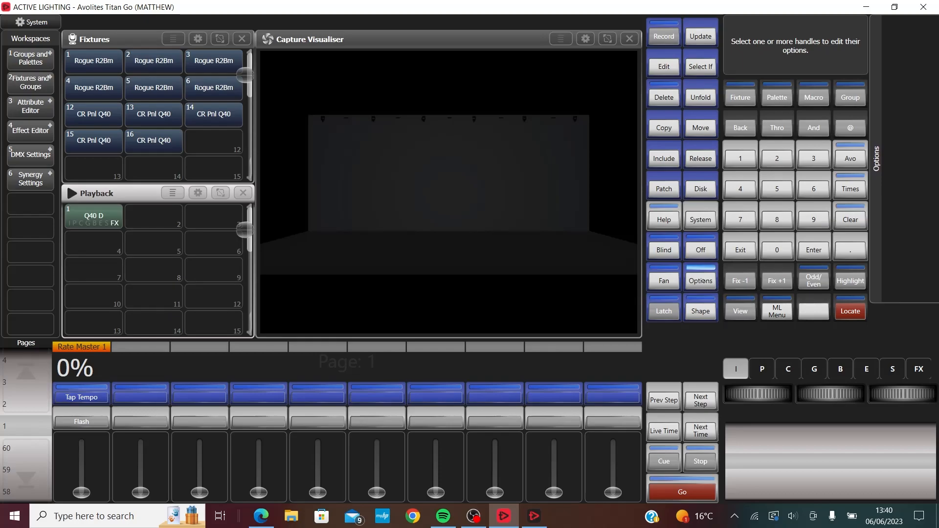
left_click(92, 219)
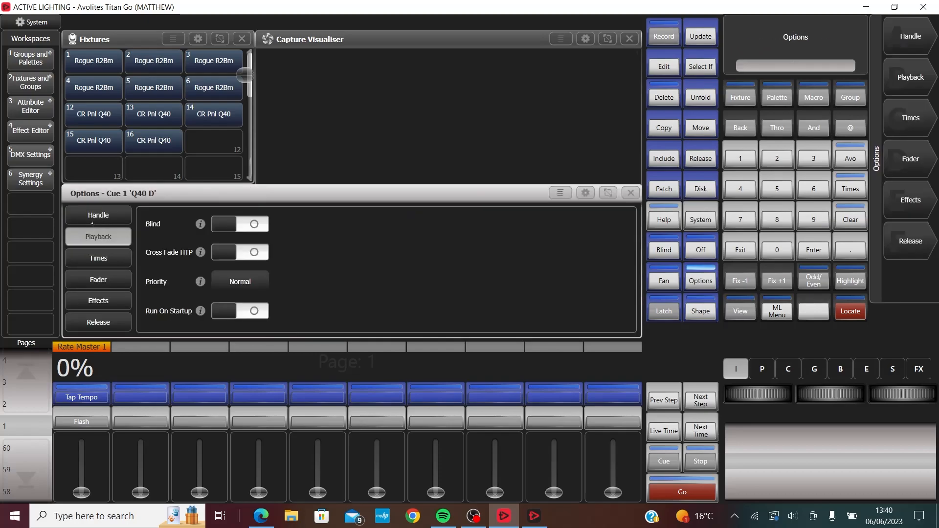
left_click(90, 279)
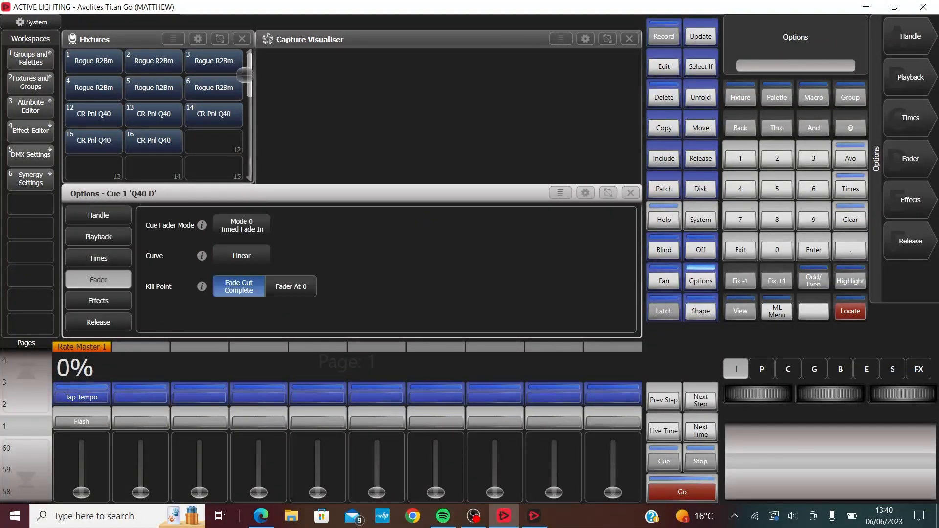
left_click(94, 237)
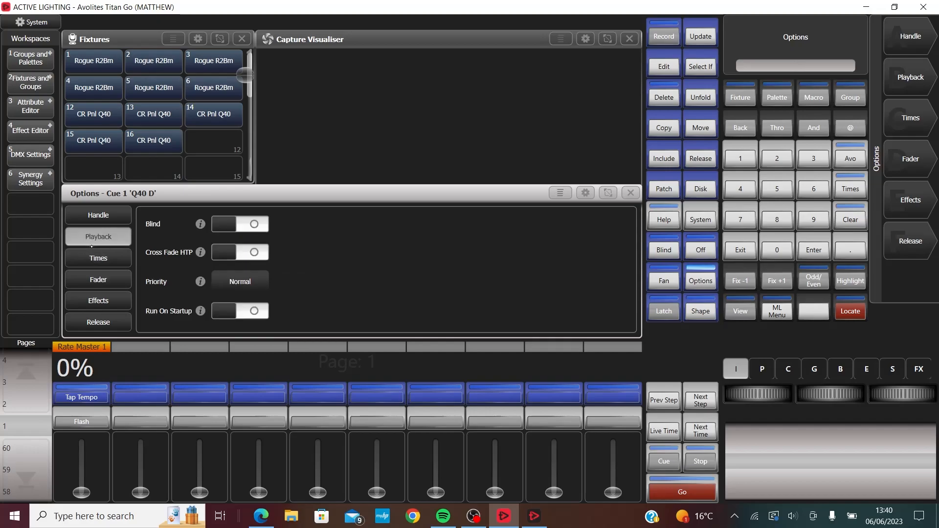
left_click(89, 301)
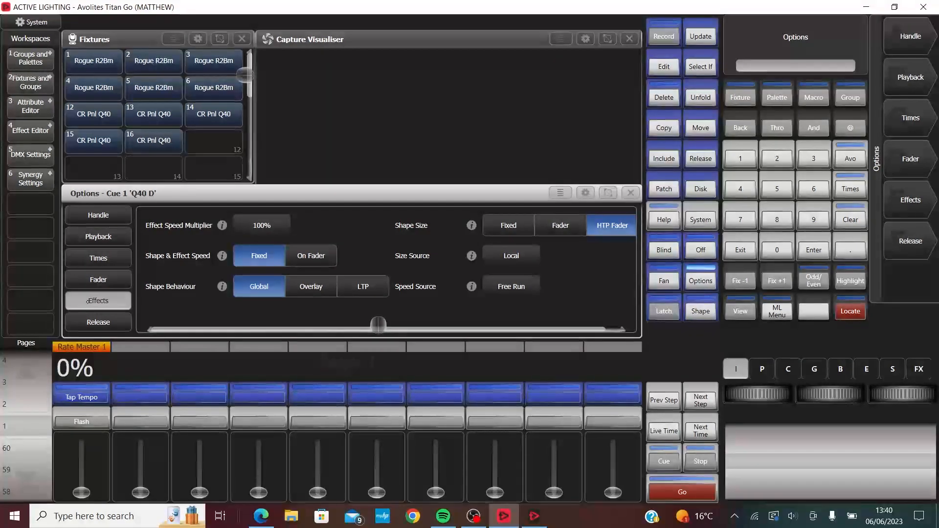
left_click(319, 255)
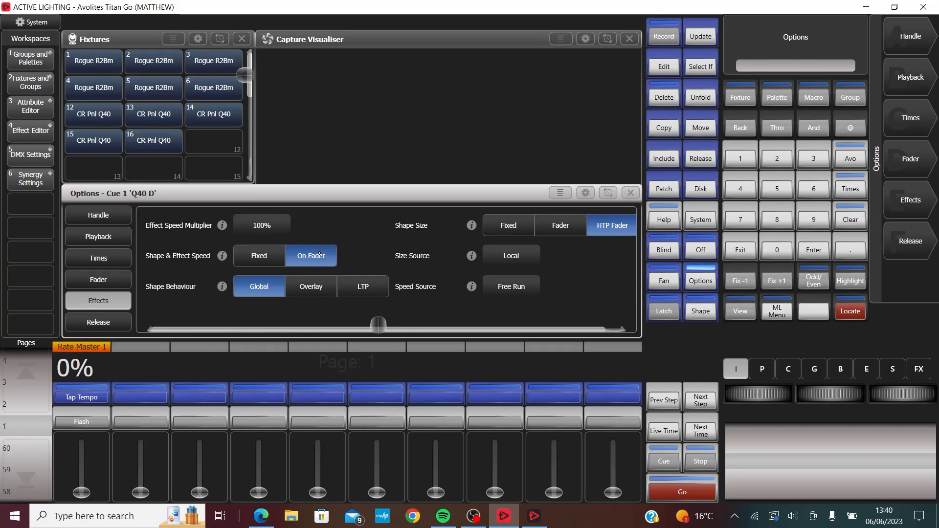
Step: Assign Rate Master 1 as the Speed Source of the Q40 D cue and leave its options
left_click(510, 288)
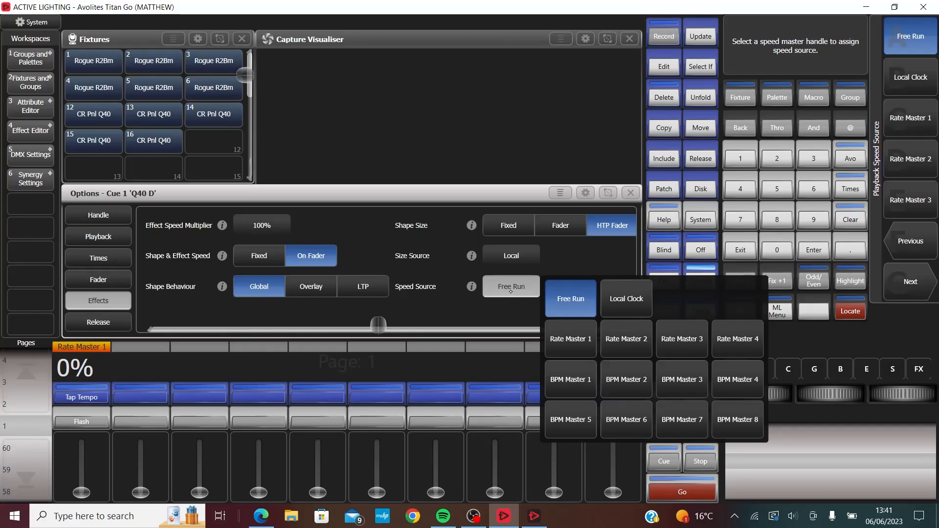
left_click(565, 341)
left_click(630, 193)
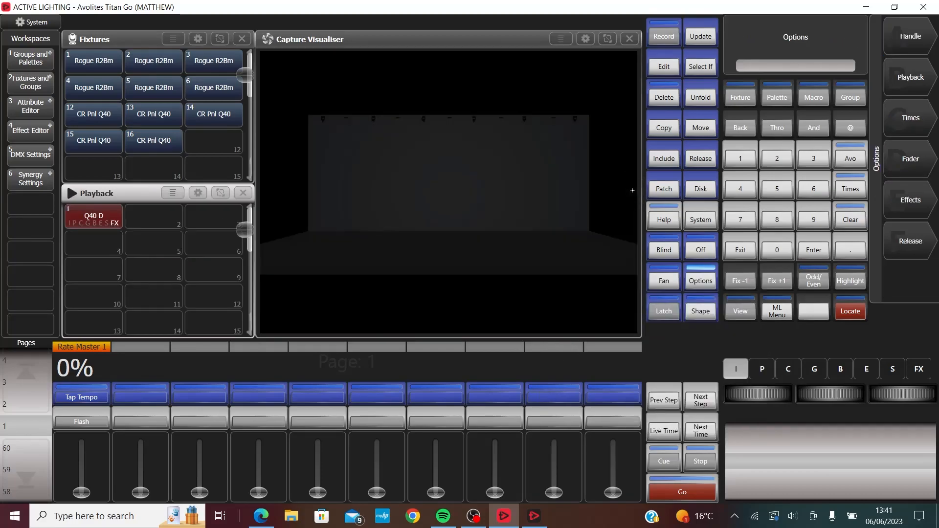
left_click(740, 249)
Step: Run the Q40 D cue, test its shape speed with the Rate Master 1 fader, and stop the cue
mouse_move(81, 493)
left_mouse_down()
mouse_move(82, 461)
mouse_move(81, 506)
left_mouse_up()
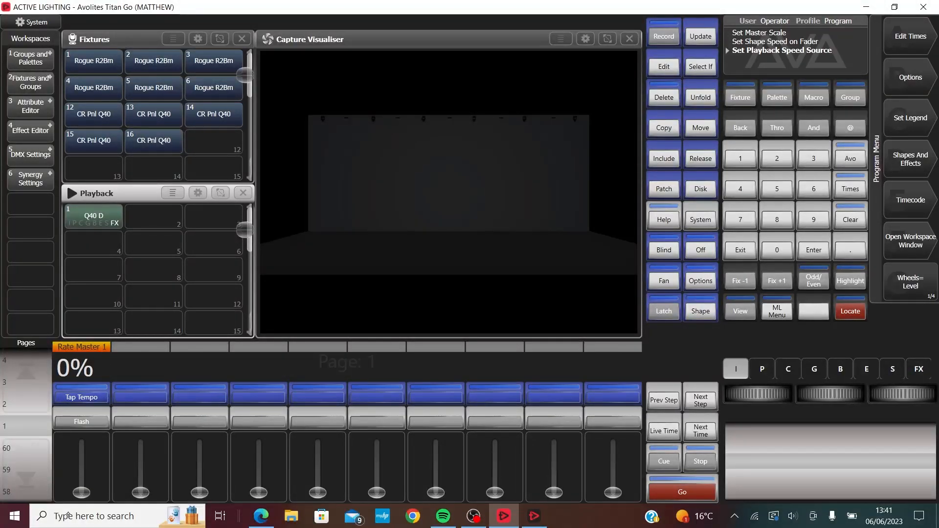
left_click(82, 220)
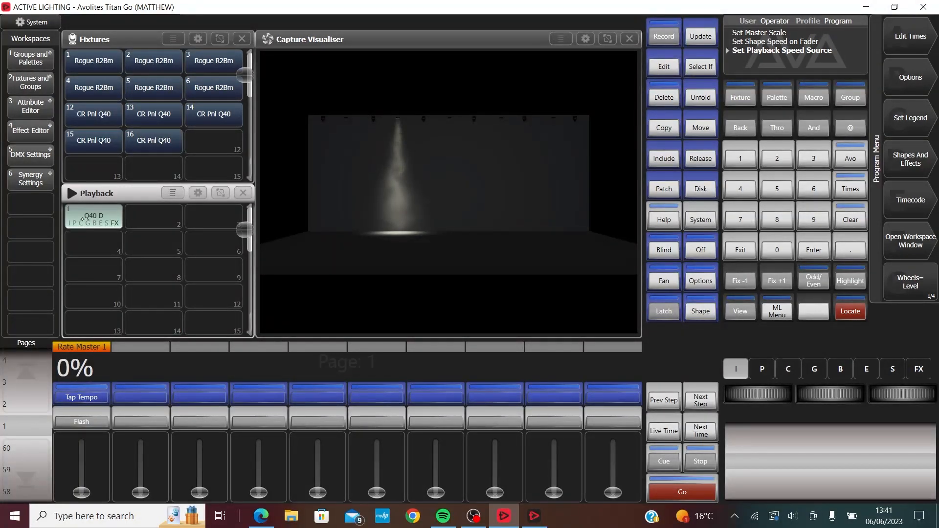
mouse_move(81, 489)
left_mouse_down()
mouse_move(77, 440)
mouse_move(79, 487)
mouse_move(79, 476)
mouse_move(65, 486)
mouse_move(66, 419)
mouse_move(66, 484)
left_mouse_up()
left_click(88, 223)
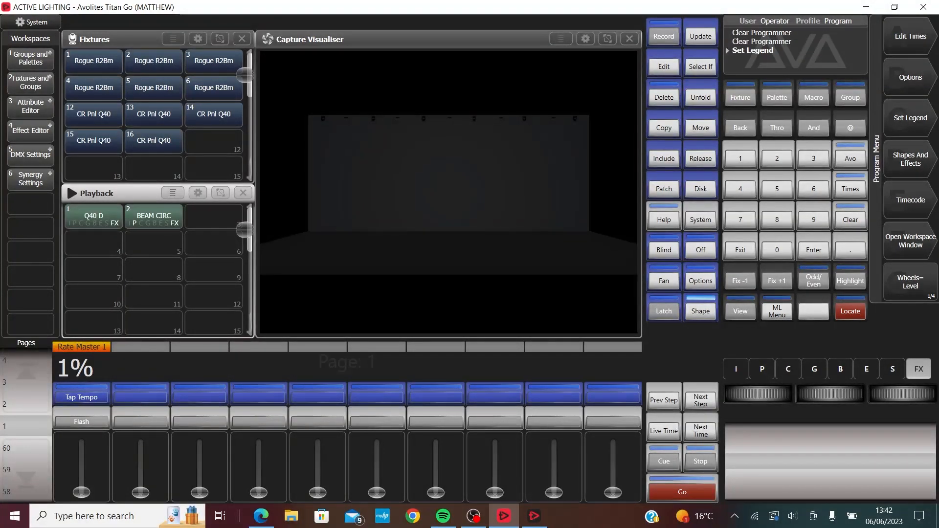
Step: With BEAM CIRC running, record the six Rogue R2 Beam fixtures at 100% dimmer onto the tenth fader and clear the programmer
left_click(158, 223)
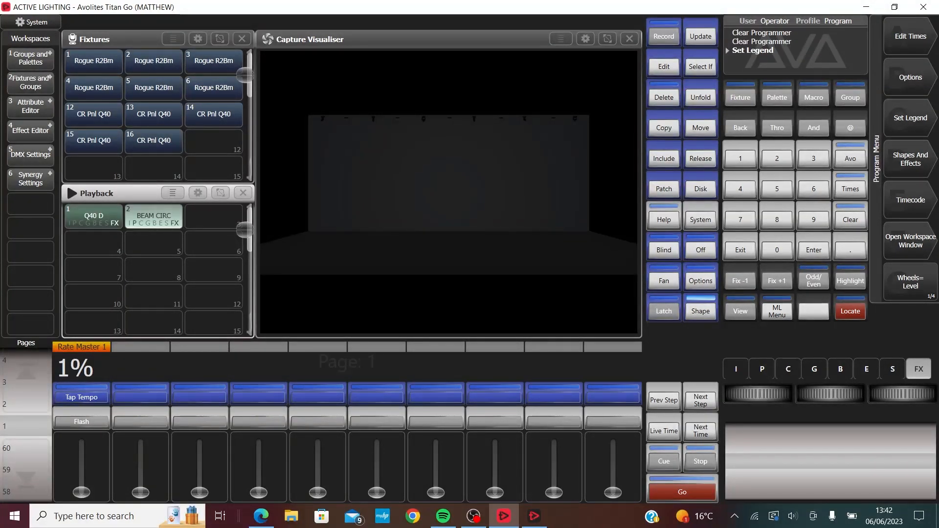
left_click_drag(93, 62, 213, 89)
left_click(759, 441)
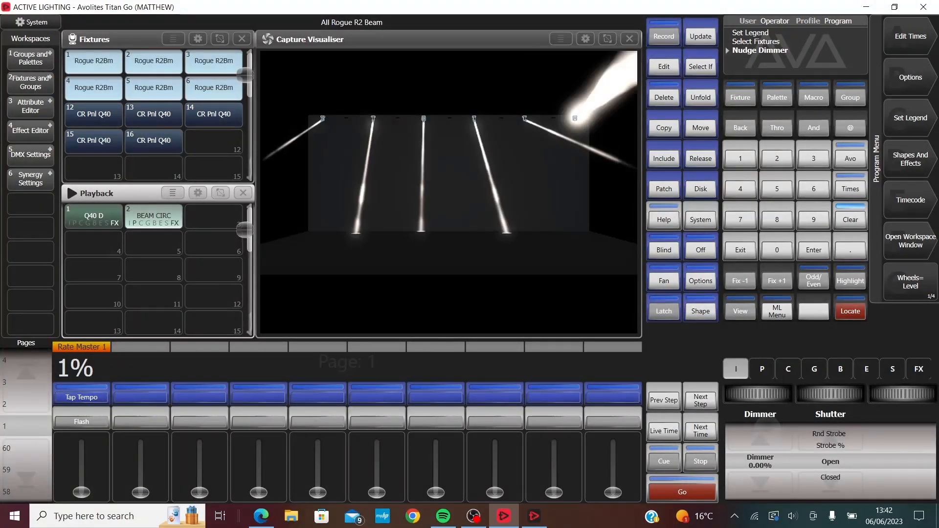
left_click(664, 36)
left_click(613, 397)
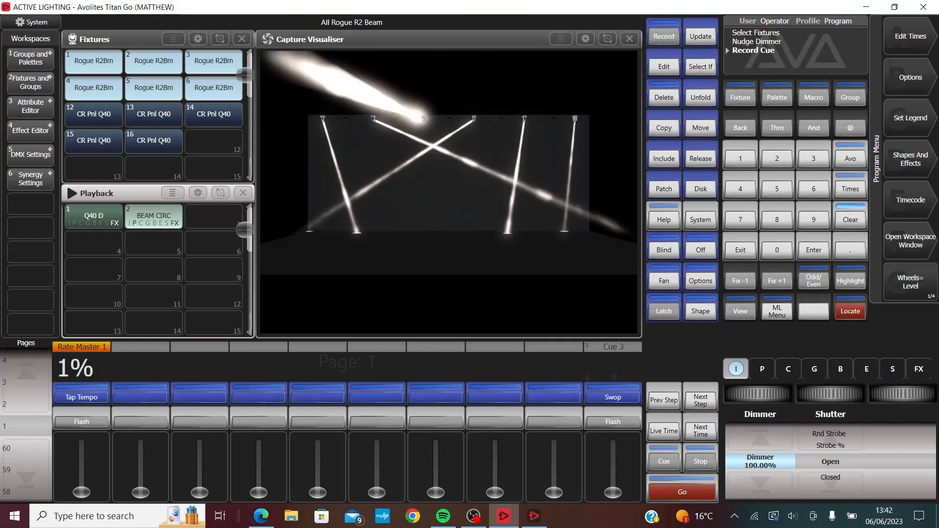
left_click(850, 219)
left_click(850, 219)
left_click(850, 220)
Step: Raise the beam dimmer cue's fader to full, test BEAM CIRC with Rate Master 1 at 0%, and stop BEAM CIRC
left_click_drag(612, 493, 613, 441)
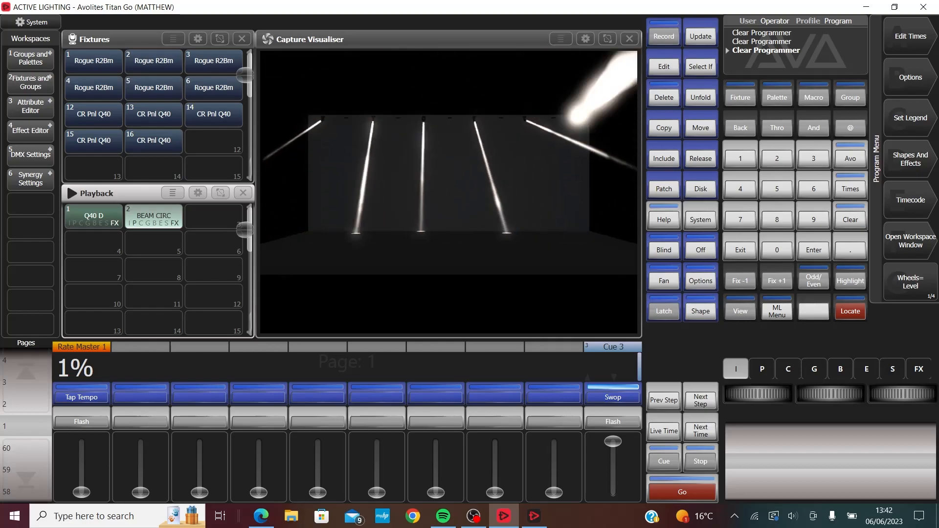
left_click_drag(81, 492, 81, 494)
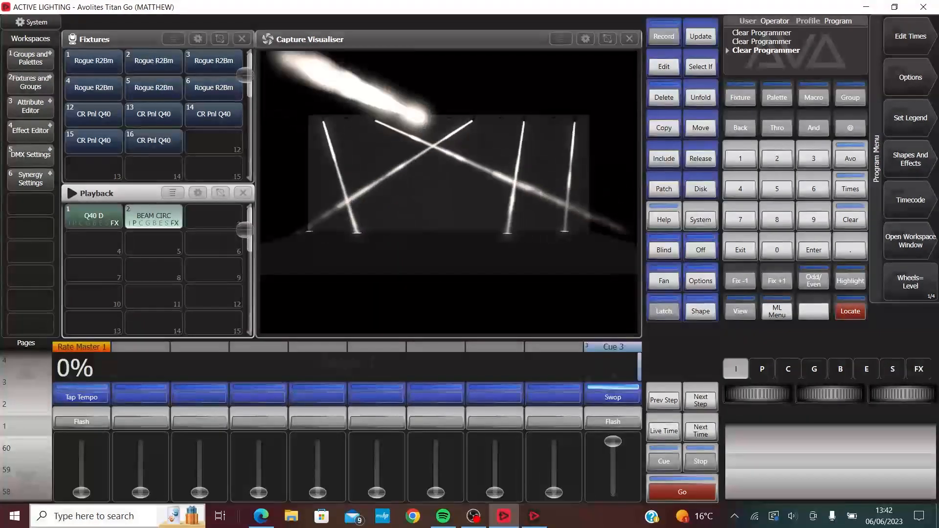
left_click(149, 207)
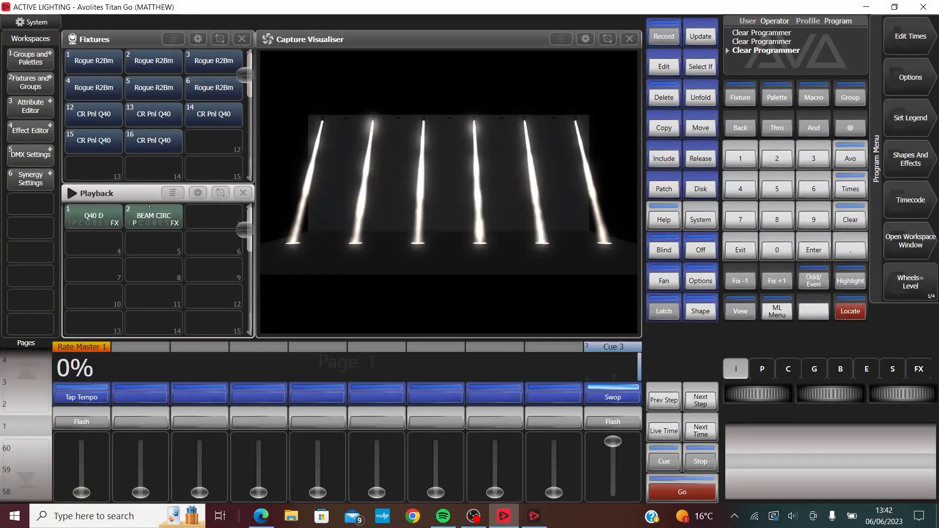
Step: Set Shape & Effect Speed to On Fader in the effects options of the BEAM CIRC cue
left_click(700, 281)
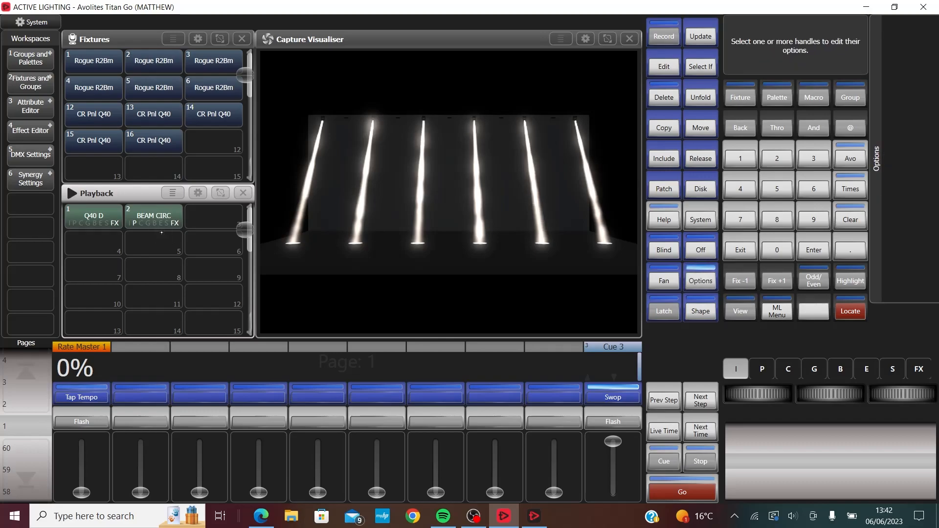
left_click(149, 218)
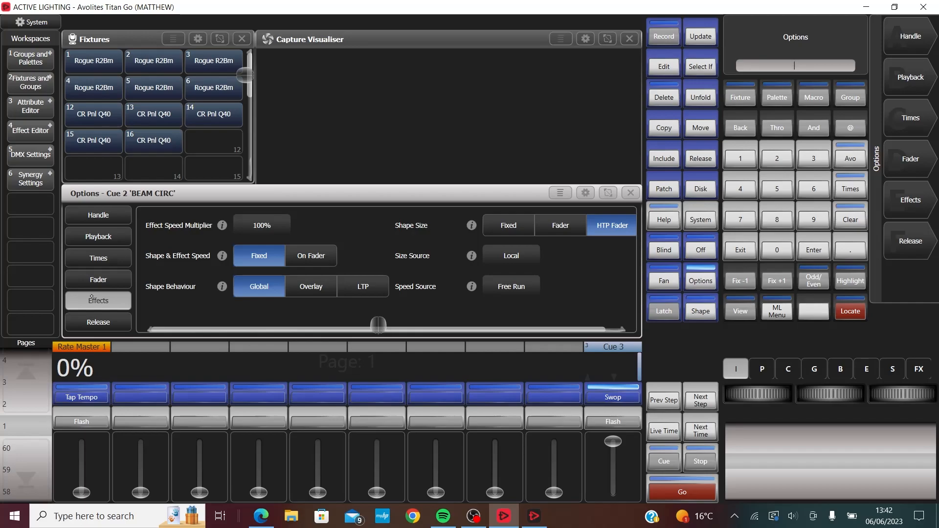
left_click(311, 255)
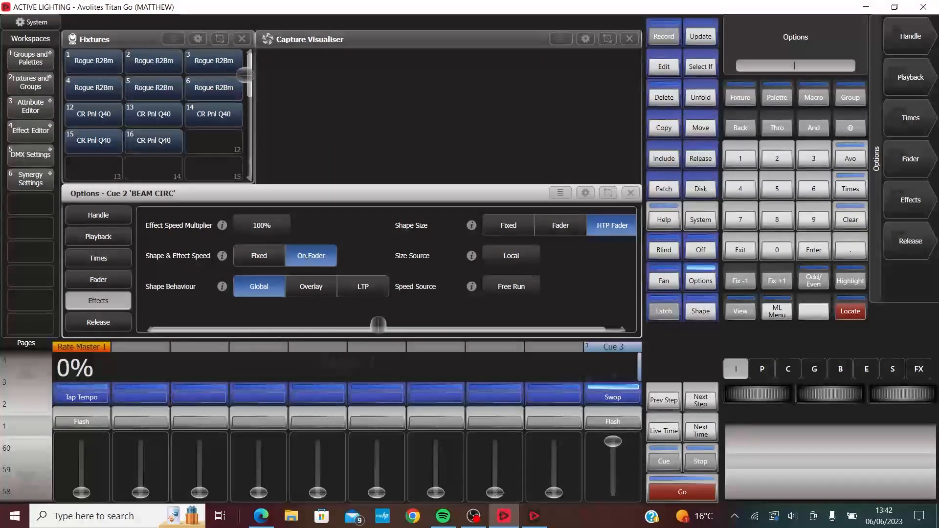
Step: Set the BEAM CIRC cue's speed source to Rate Master 1 and close its options
left_click(514, 255)
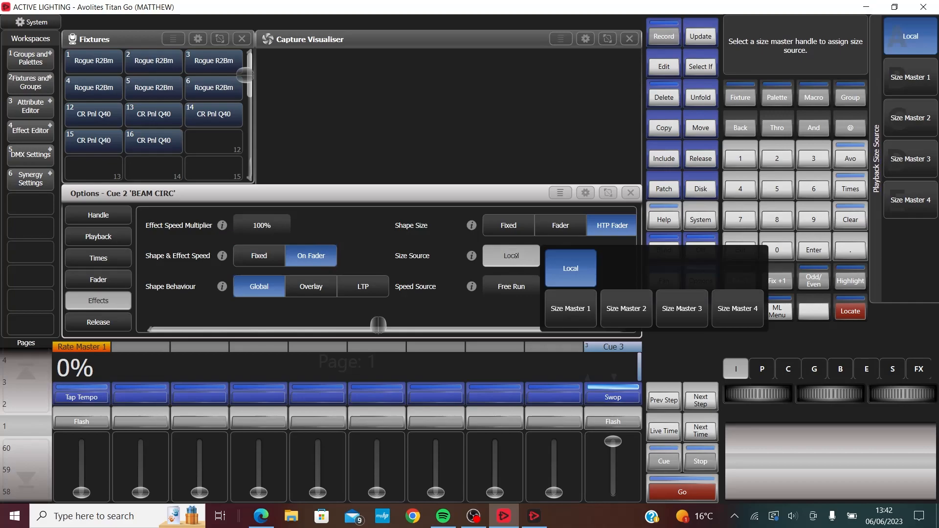
left_click(511, 287)
left_click(508, 294)
left_click(508, 293)
left_click(567, 343)
left_click(630, 192)
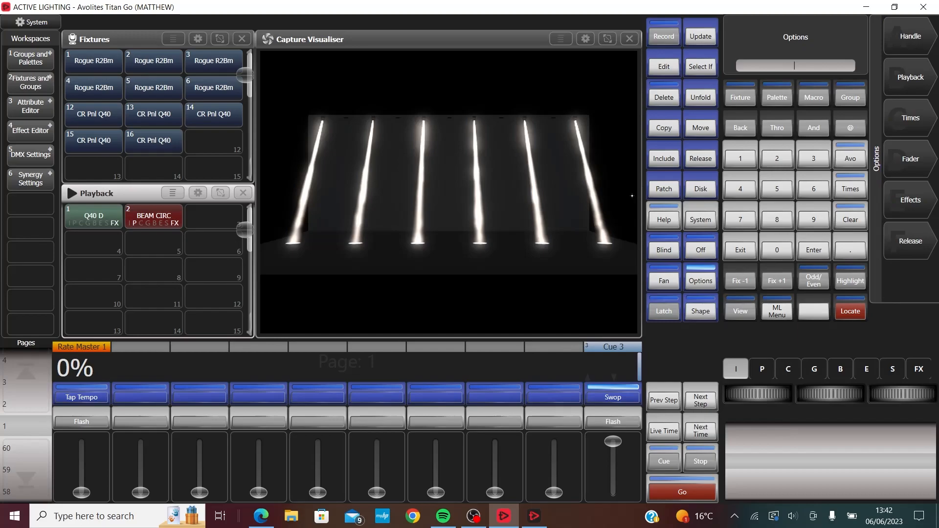
Step: Run the BEAM CIRC and Q40 D cues together and test their speed with the Rate Master 1 fader
left_click(164, 223)
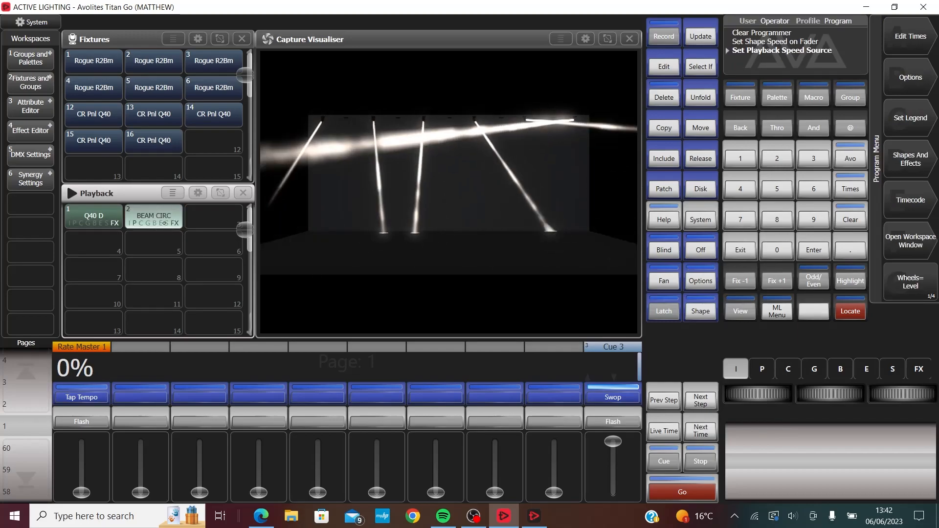
left_click(100, 223)
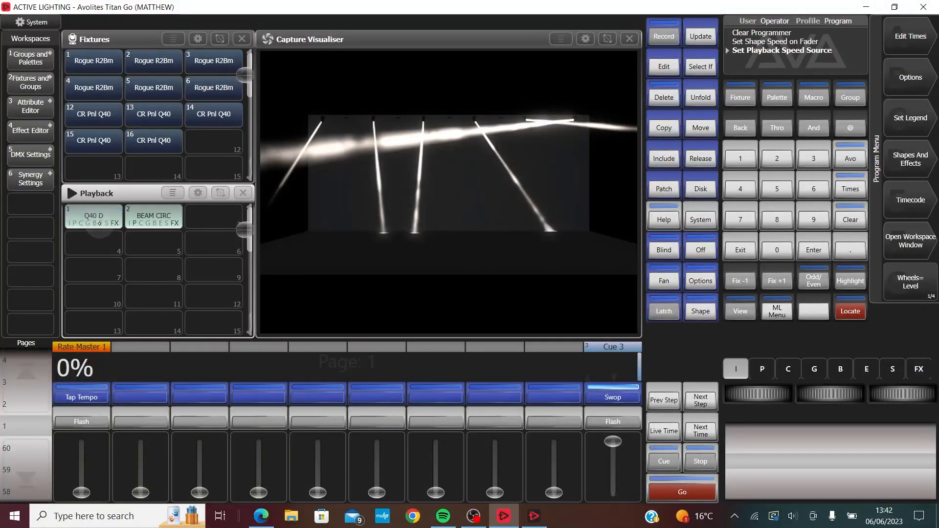
mouse_move(82, 491)
left_mouse_down()
mouse_move(78, 433)
mouse_move(81, 492)
left_mouse_up()
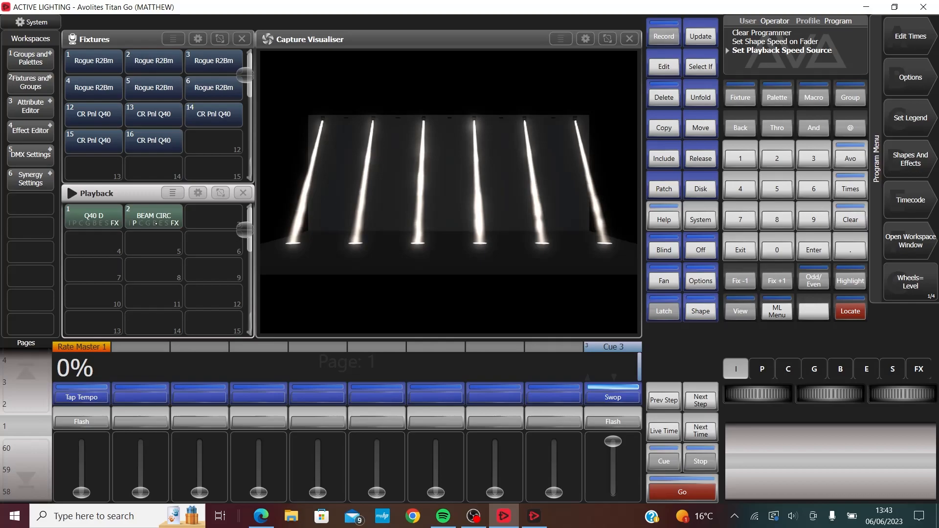
Step: Change the legend of Rate Master 1 to "Q40"
left_click(910, 118)
left_click(79, 346)
type("Q40")
key("Return")
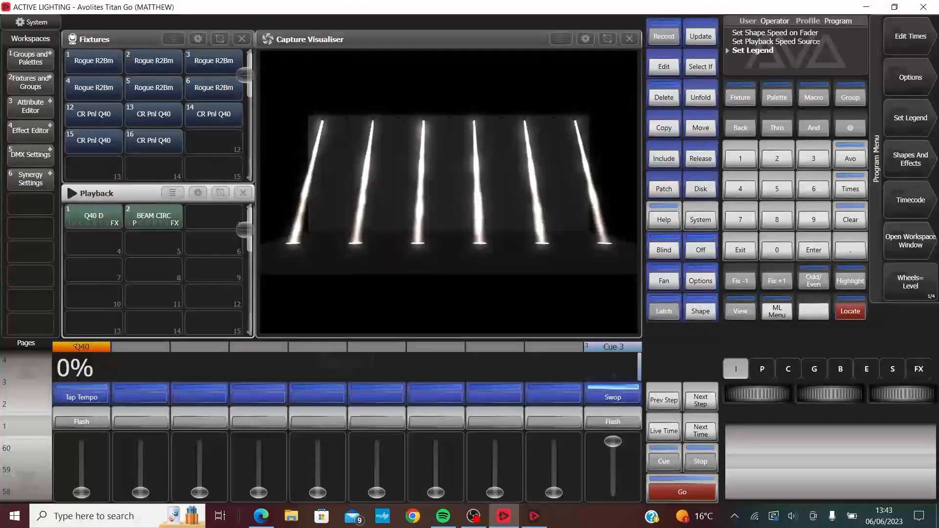
Step: Create a Rate 2 master on the second fader and clear the programmer
left_click(660, 32)
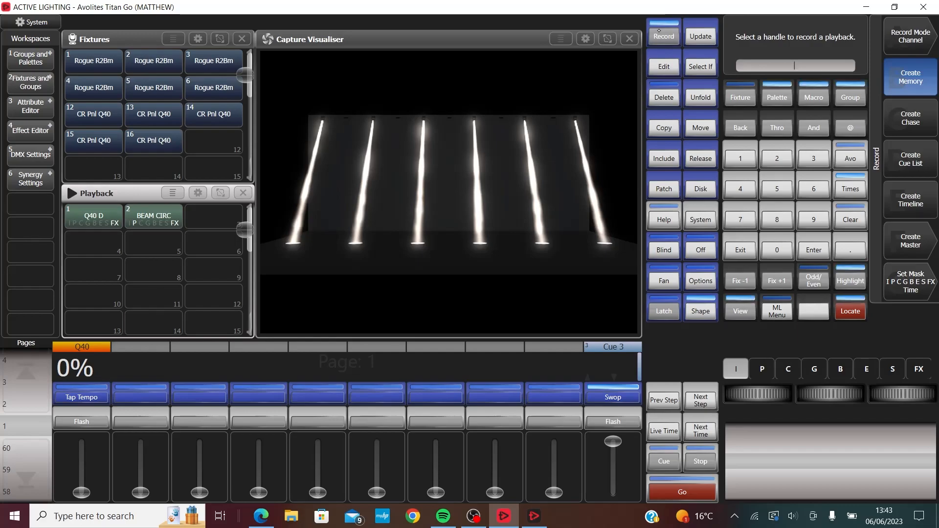
left_click(906, 240)
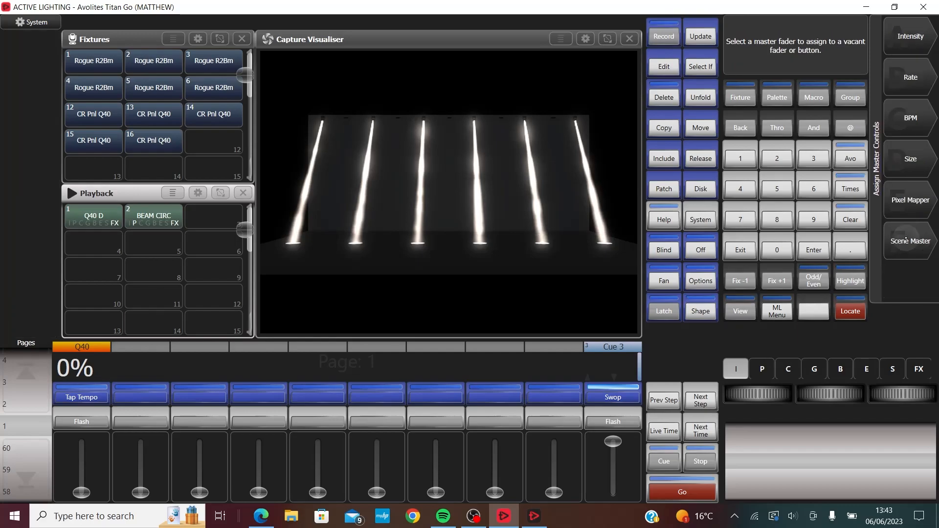
left_click(902, 81)
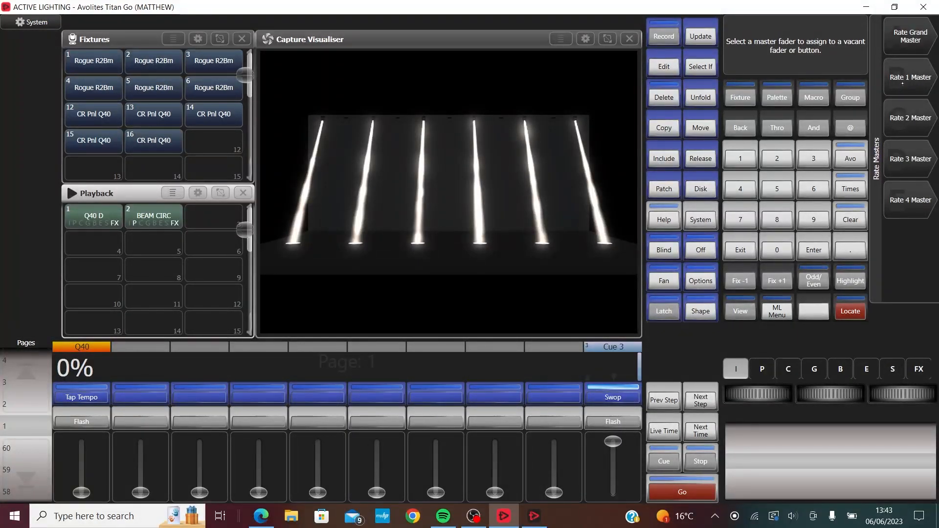
left_click(902, 117)
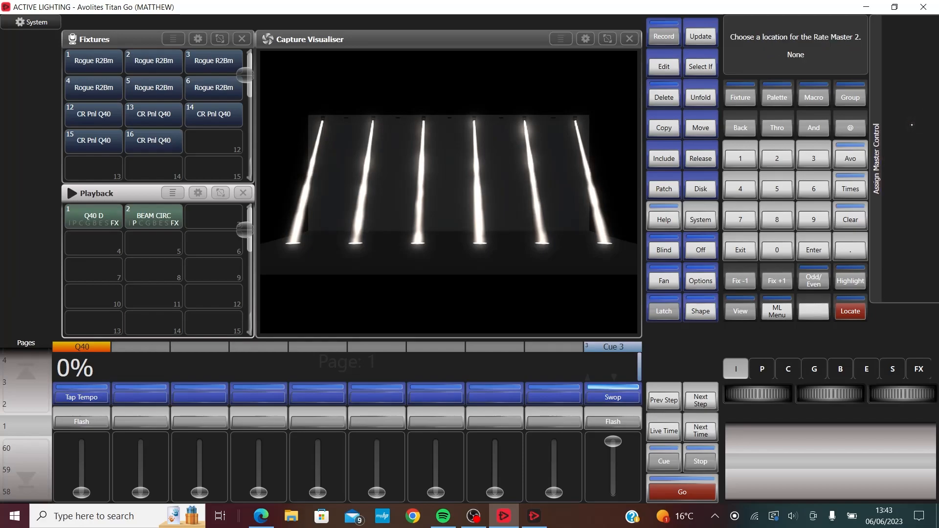
left_click(133, 358)
left_click(852, 225)
left_click(745, 251)
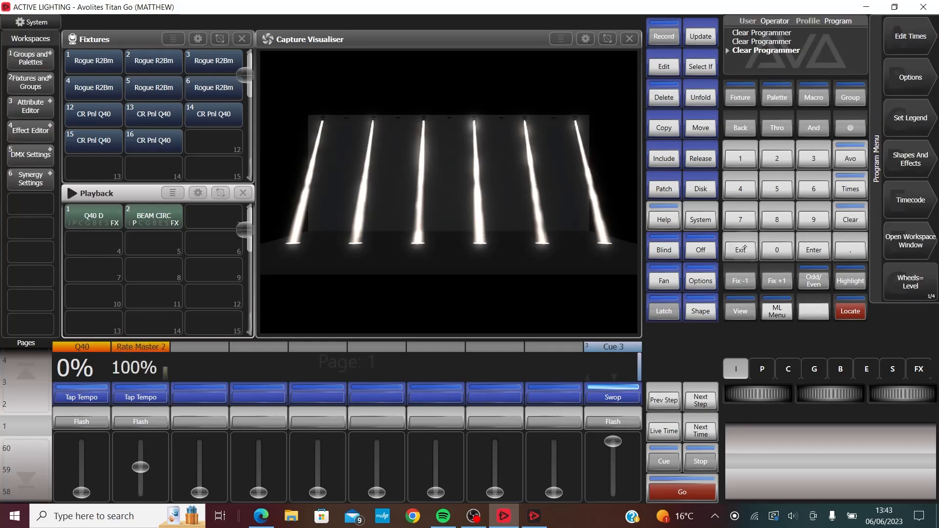
Step: Change the master scale of Rate Master 2 so that full fader equals 100%
left_click(701, 281)
left_click(146, 366)
left_click(230, 225)
left_click(285, 239)
left_click(630, 194)
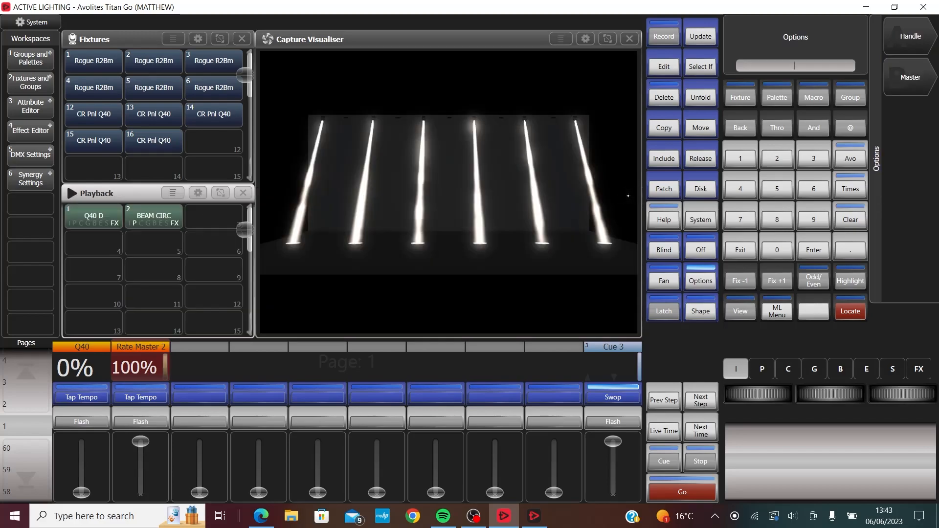
left_click(741, 251)
Step: Change the legend of Rate Master 2 to "BEAMS MOV"
left_click(910, 118)
left_click(140, 346)
type("BEAMS MOV")
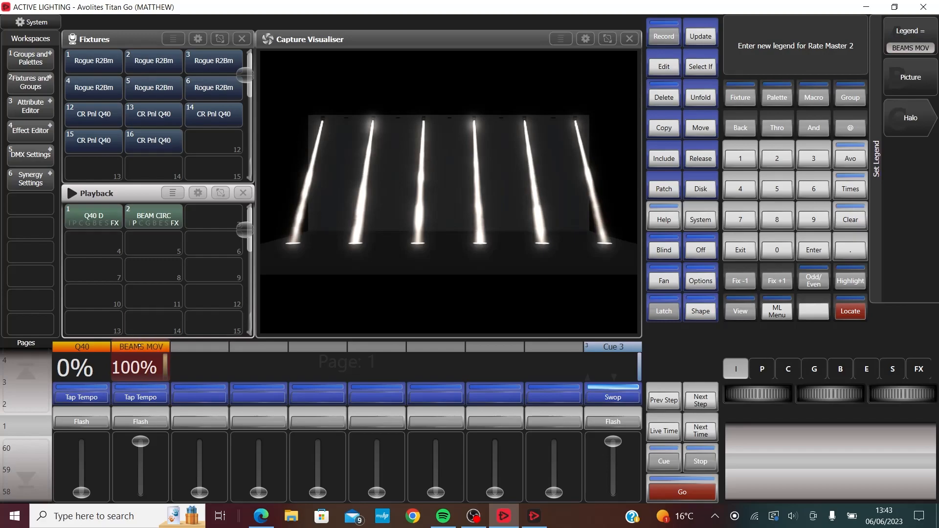
key("Return")
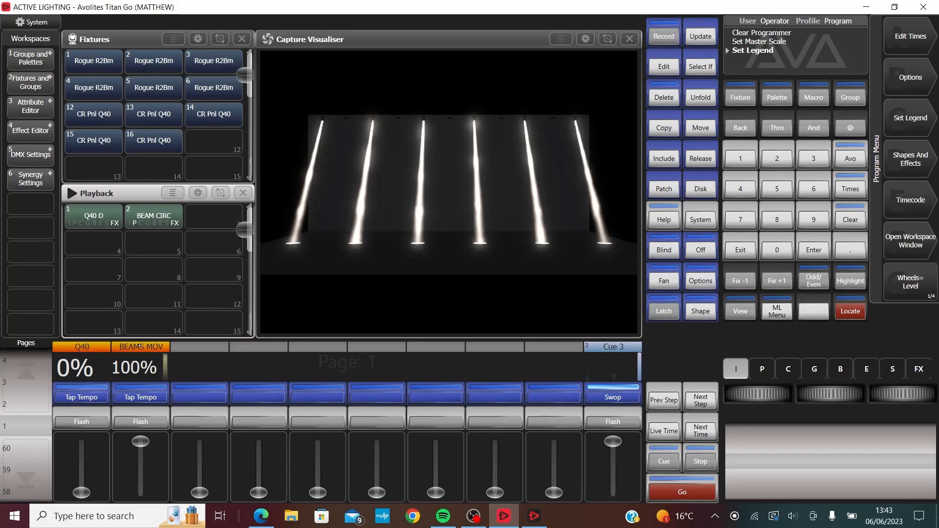
Step: Switch the BEAM CIRC cue's speed source to Rate Master 2 and leave its options
left_click(701, 280)
left_click(153, 215)
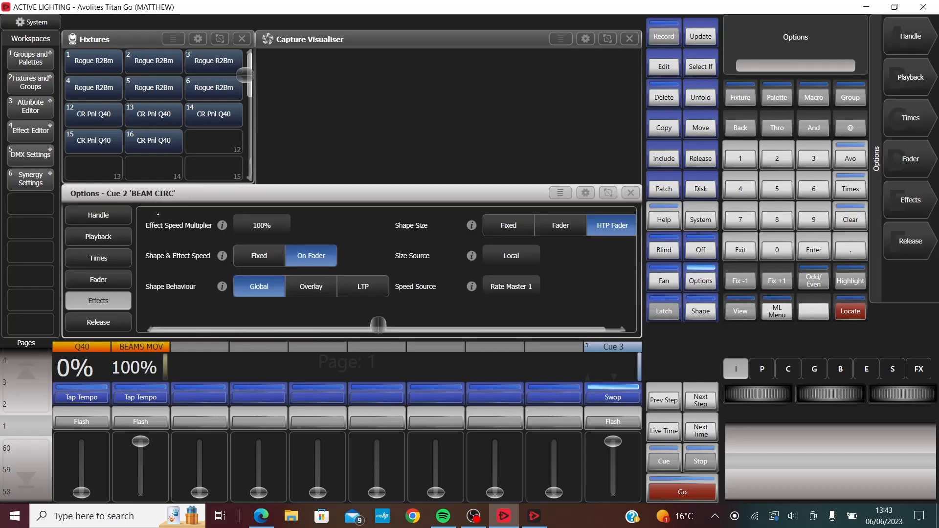
left_click(513, 287)
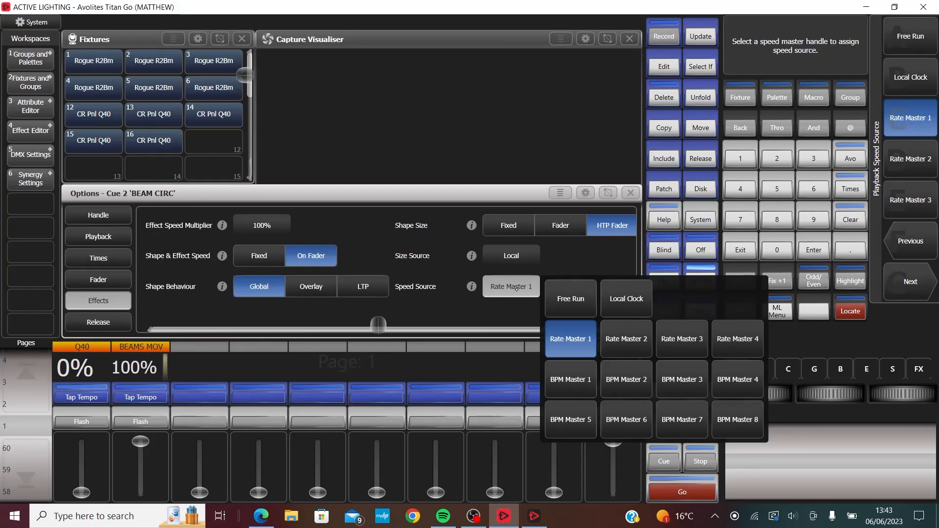
left_click(626, 339)
left_click(635, 192)
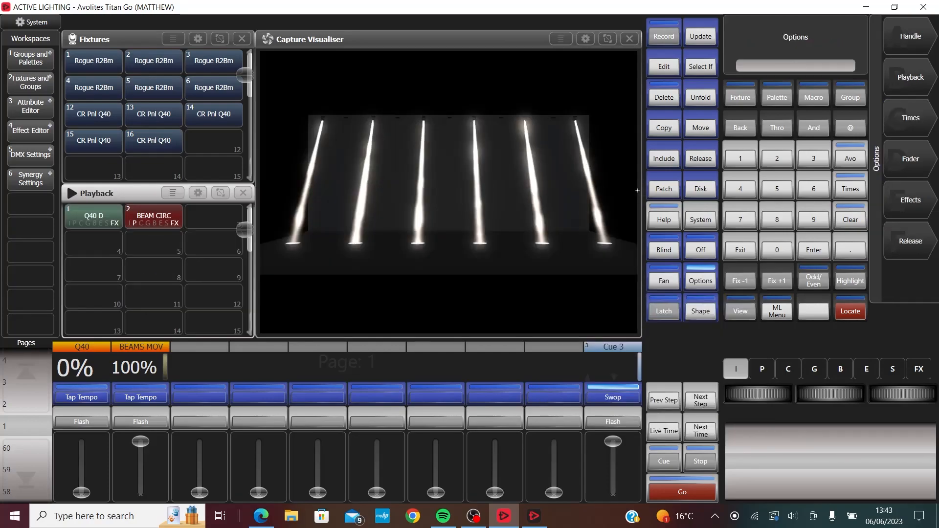
left_click(739, 249)
Step: Lower BEAMS MOV to 0%, then with both cues running test separate speeds with Q40 at 32% and BEAMS MOV up to 48%
left_click_drag(140, 442, 135, 509)
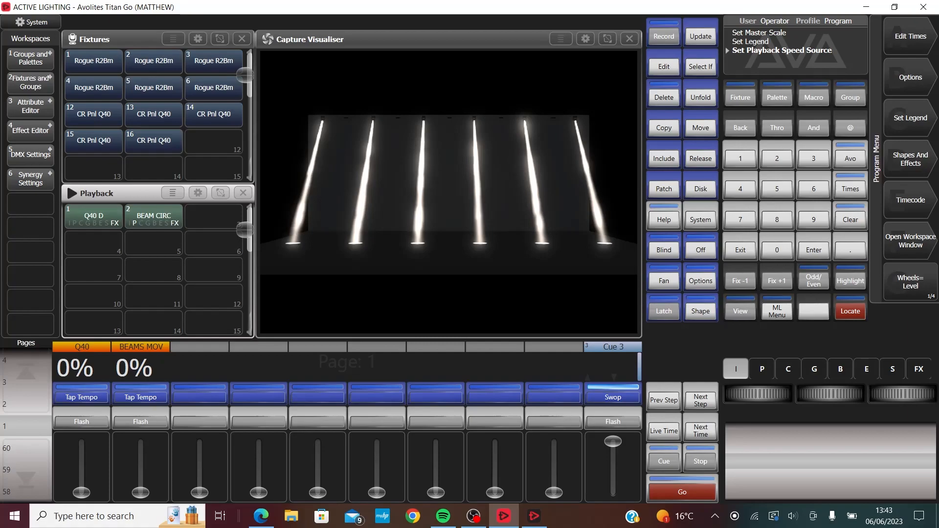
left_click_drag(81, 492, 81, 476)
left_click_drag(141, 493, 140, 486)
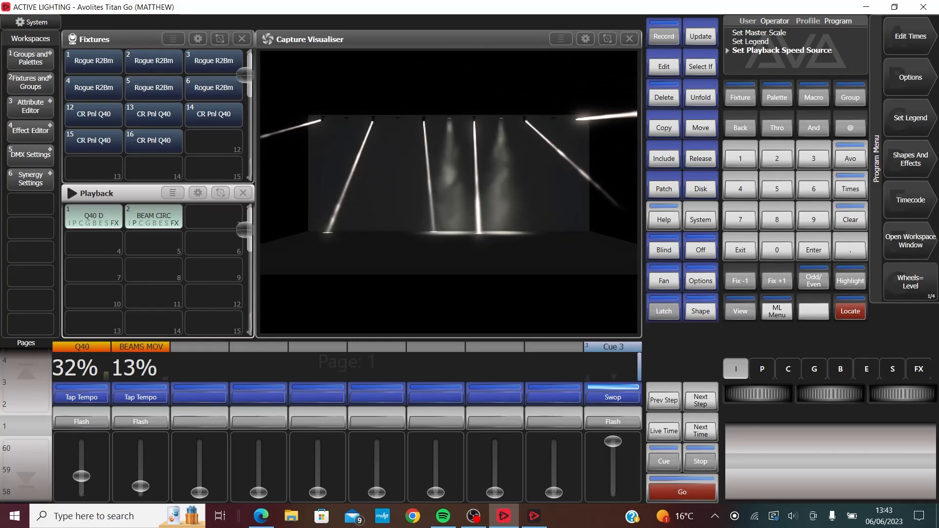
left_click_drag(141, 486, 140, 468)
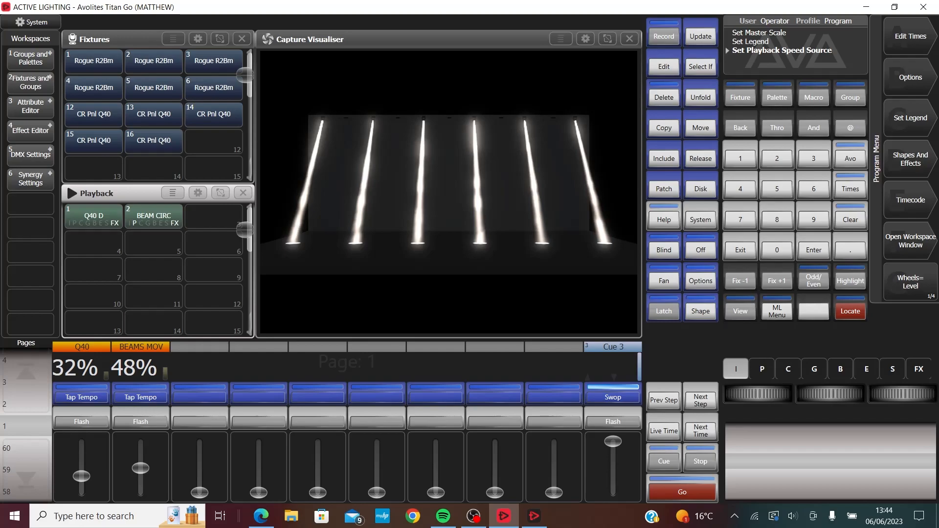
Step: Create a Size 1 master on the third fader
left_click(664, 38)
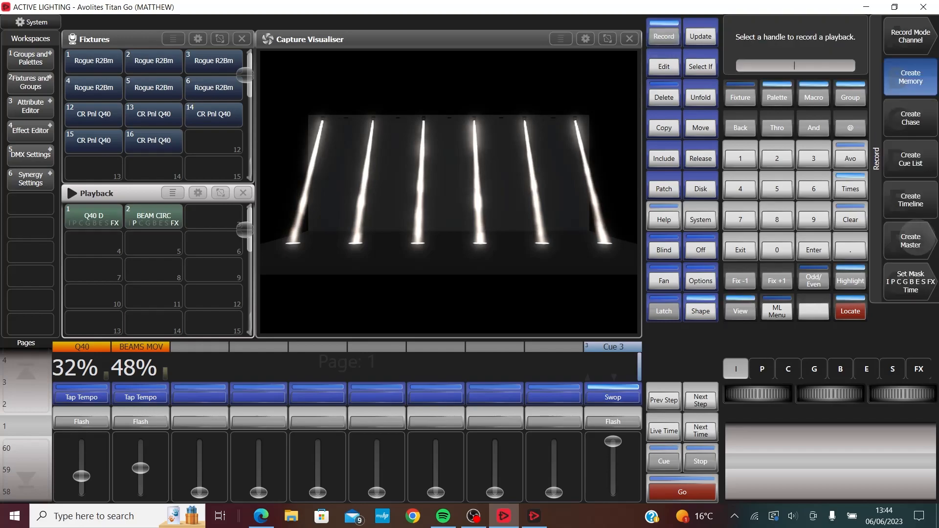
left_click(915, 239)
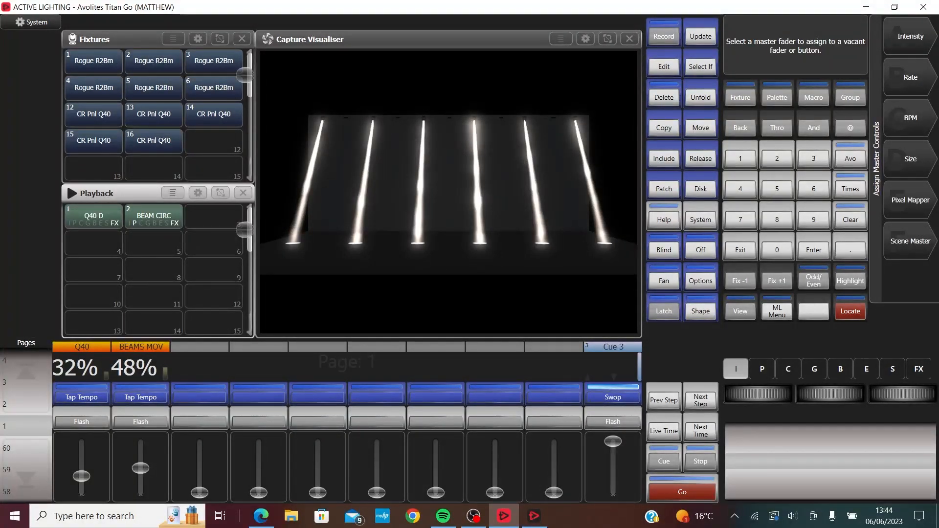
left_click(911, 158)
left_click(910, 77)
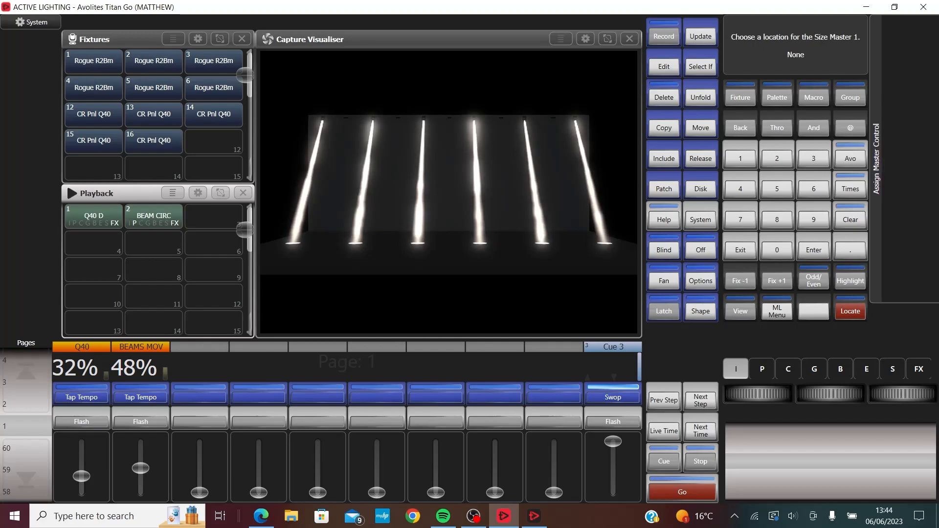
left_click(200, 394)
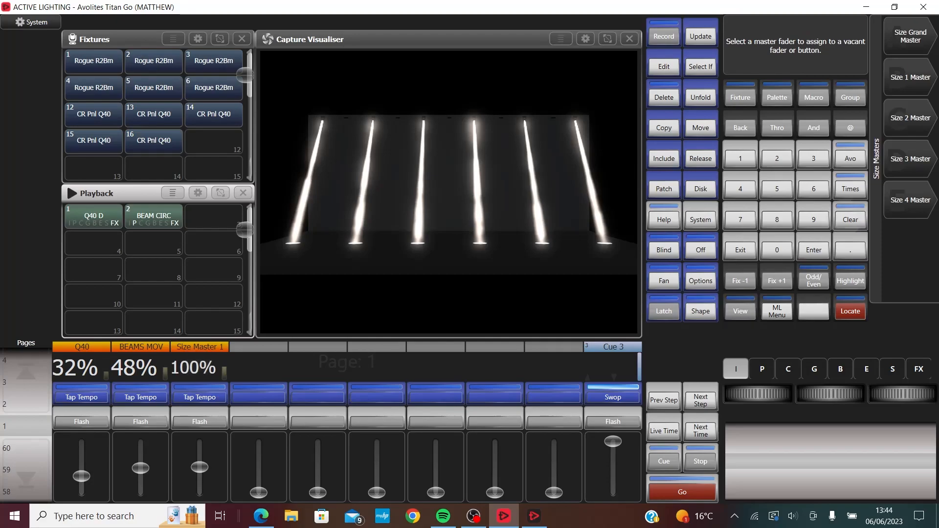
left_click(740, 249)
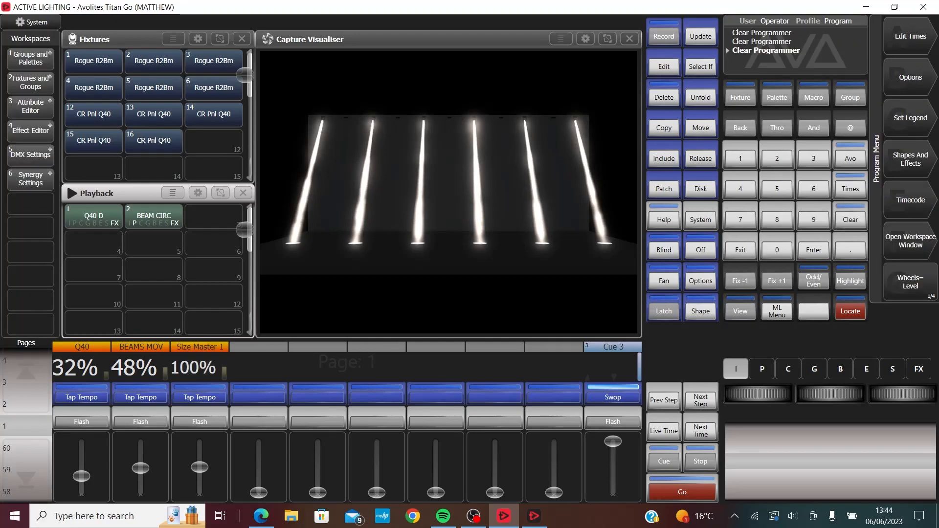
Step: Change the master scale of Size Master 1 so that full fader equals 100%
left_click(700, 280)
left_click(199, 394)
left_click(230, 230)
left_click(289, 236)
left_click(631, 196)
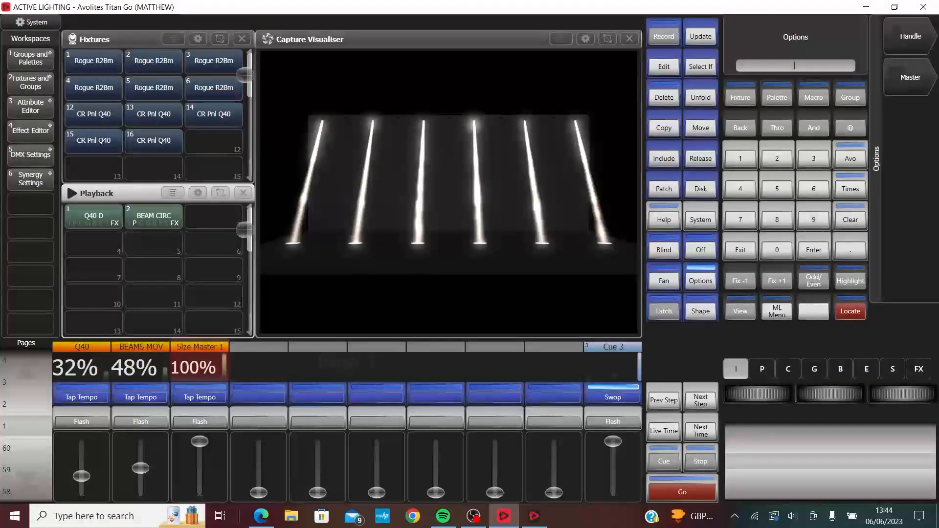
left_click(740, 249)
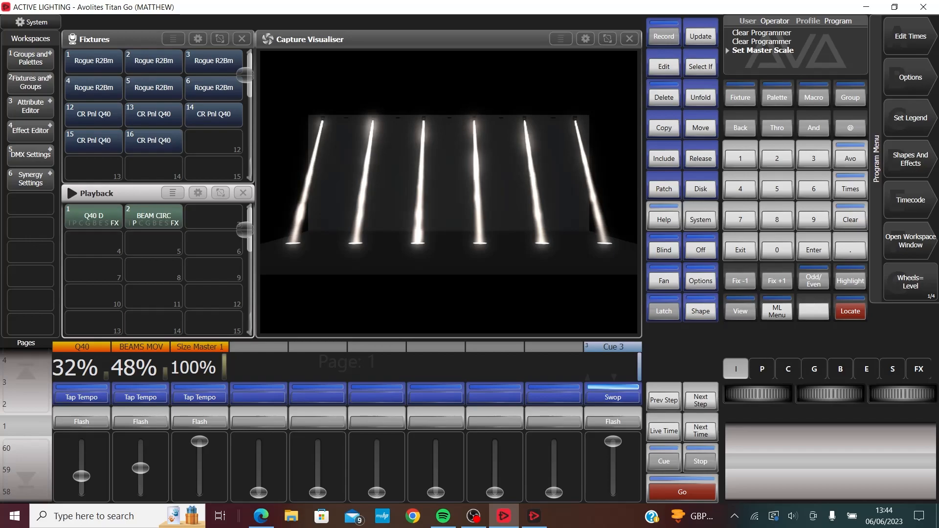
left_click(152, 219)
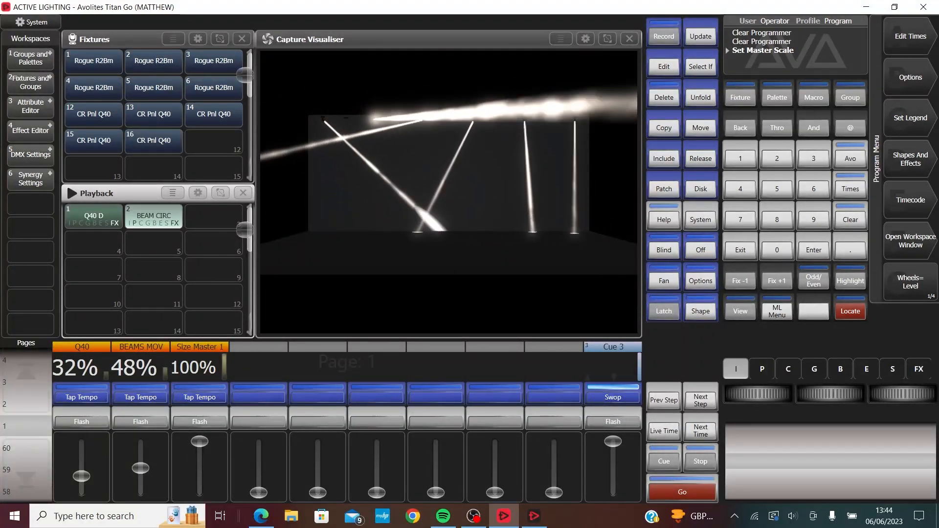
left_click(664, 67)
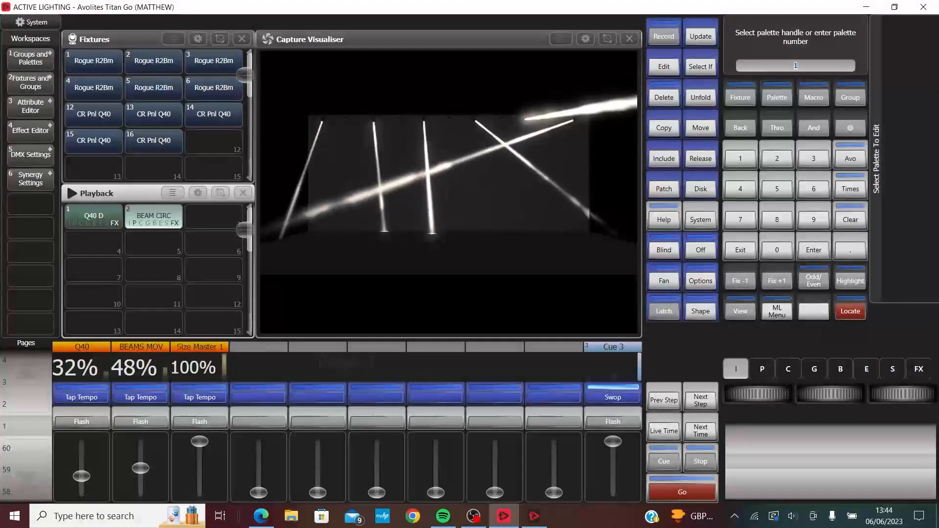
left_click(152, 222)
left_click(153, 221)
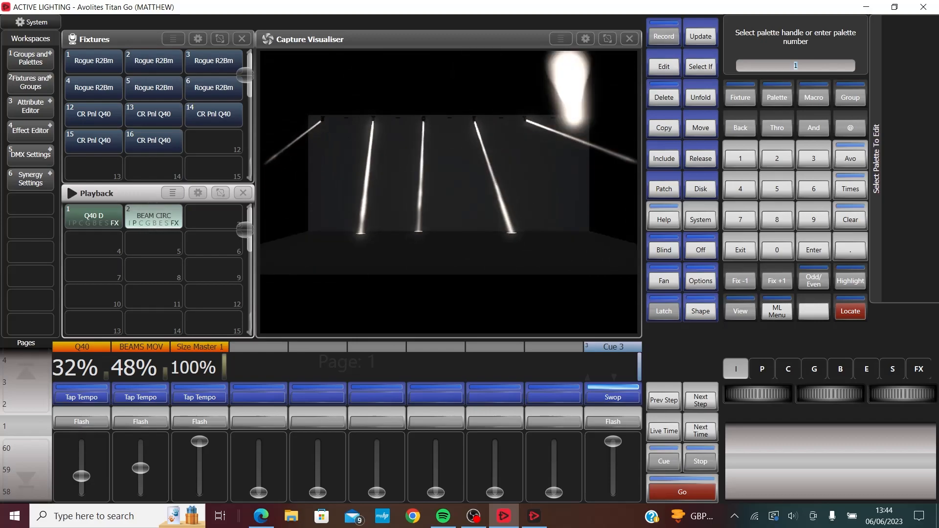
left_click(740, 250)
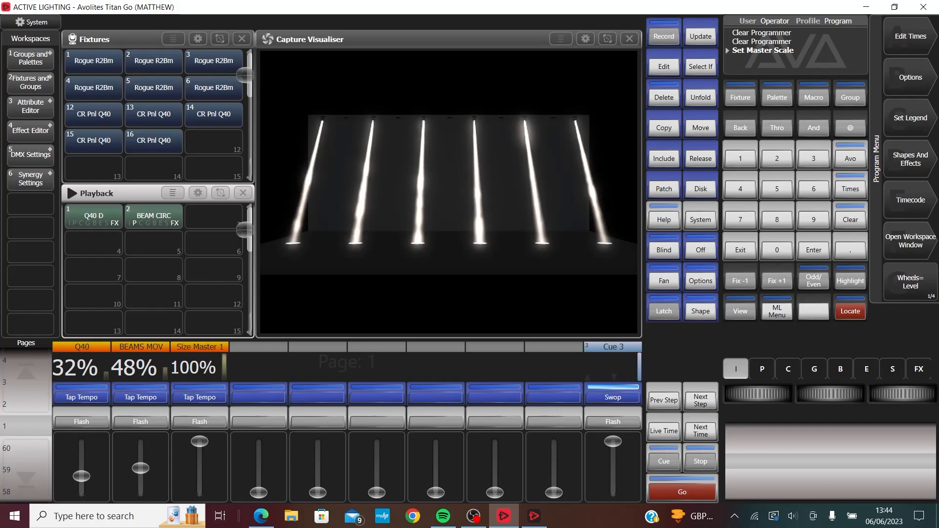
Step: In the BEAM CIRC cue's effects options, set Shape Size to Fader and Size Source to Size Master 1
left_click(700, 280)
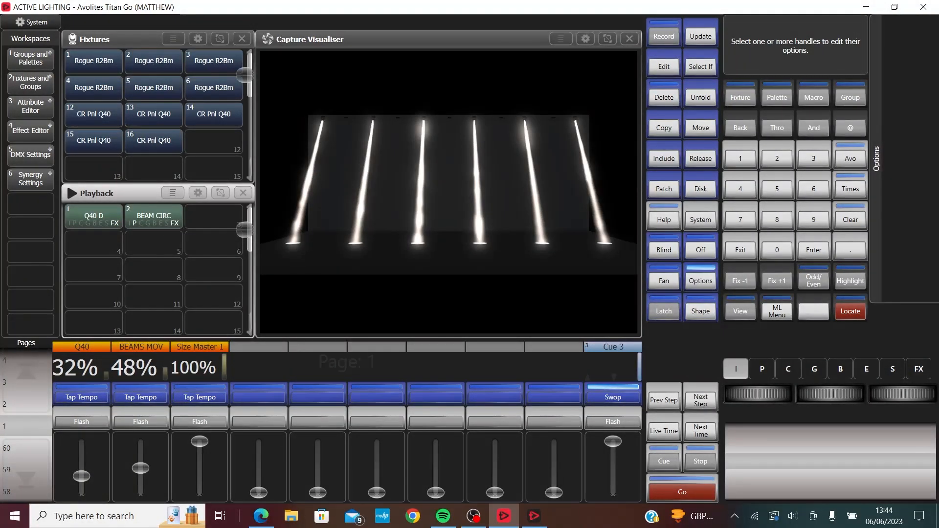
left_click(154, 217)
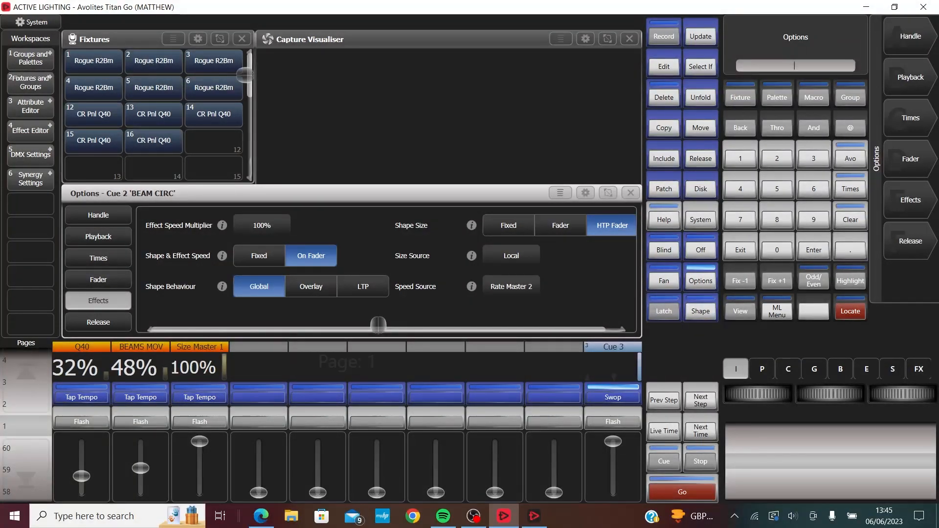
left_click(564, 225)
left_click(511, 255)
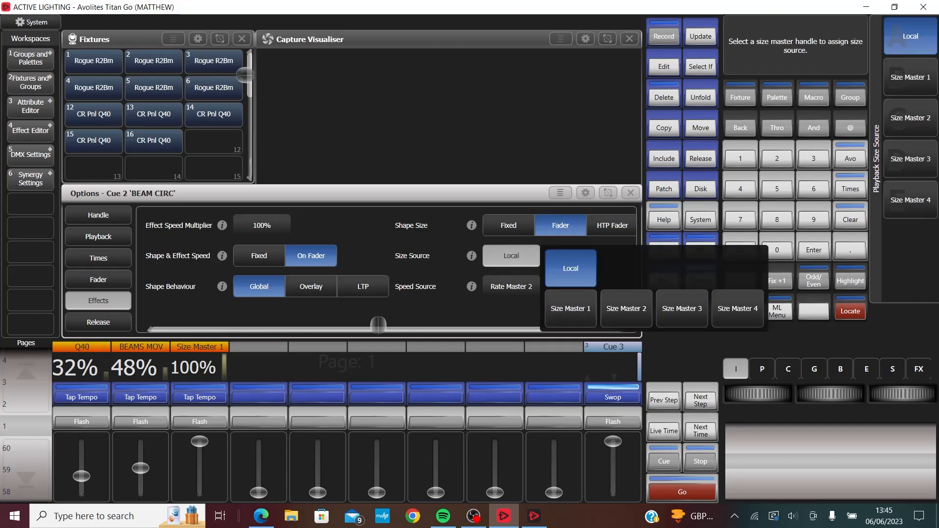
left_click(570, 309)
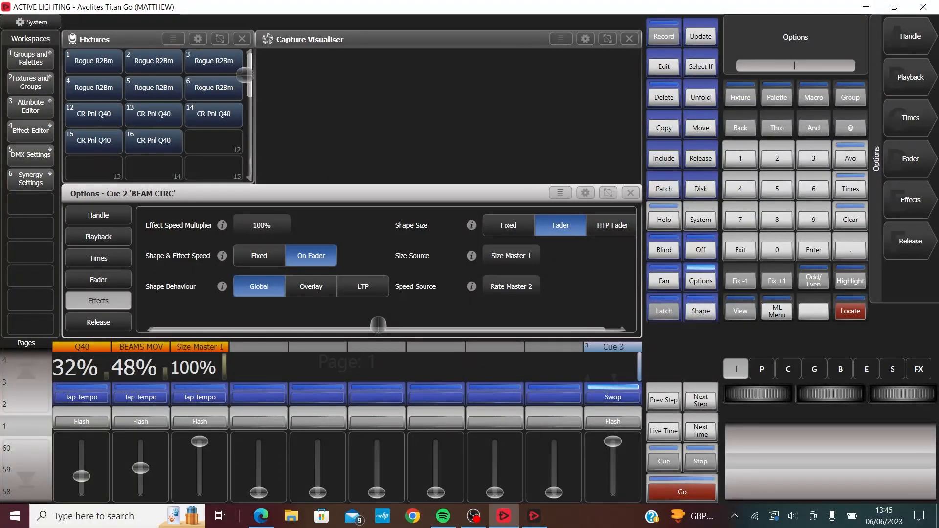
left_click(630, 194)
left_click(740, 250)
Step: Lower Size Master 1 to 0%, run the BEAM CIRC cue, and raise Size Master 1 to 65% to test the movement size
left_click_drag(200, 442, 199, 493)
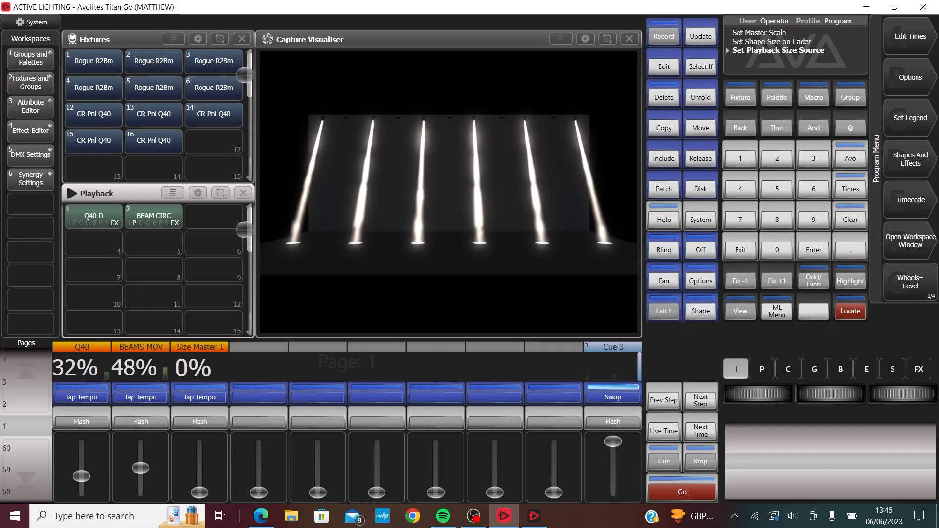
left_click(154, 217)
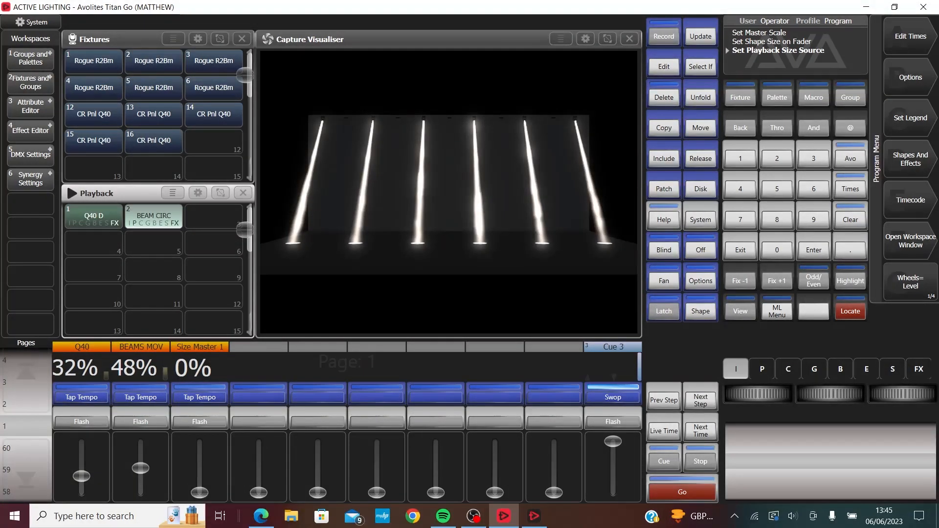
left_click_drag(199, 492, 200, 459)
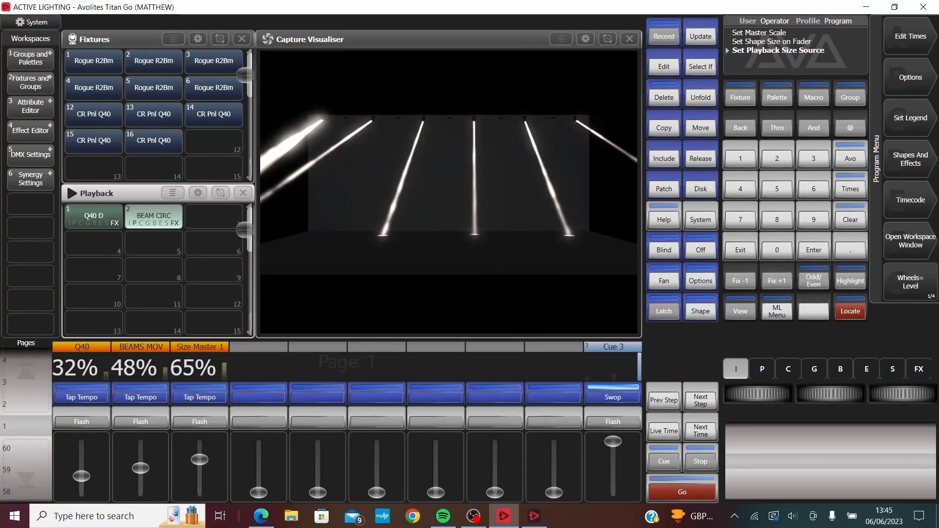
Step: Run the Q40 D cue alongside BEAM CIRC and raise the Q40 and Size Master 1 faders to 100%
left_click(94, 217)
left_click_drag(81, 476, 81, 442)
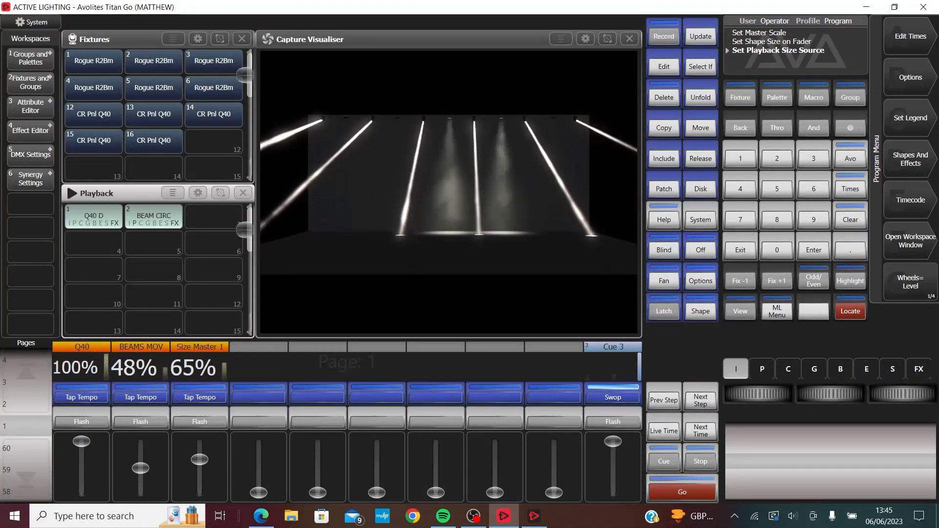
mouse_move(199, 459)
left_mouse_down()
mouse_move(200, 492)
mouse_move(199, 441)
left_mouse_up()
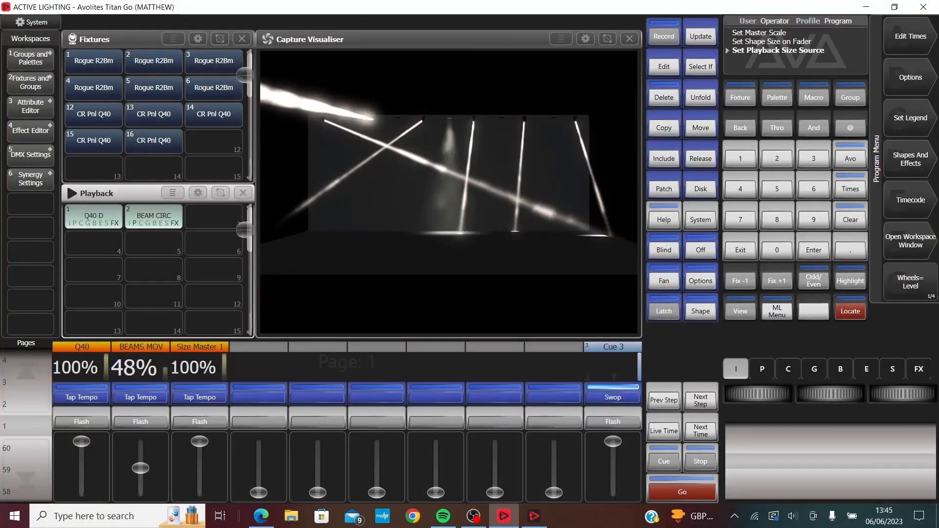